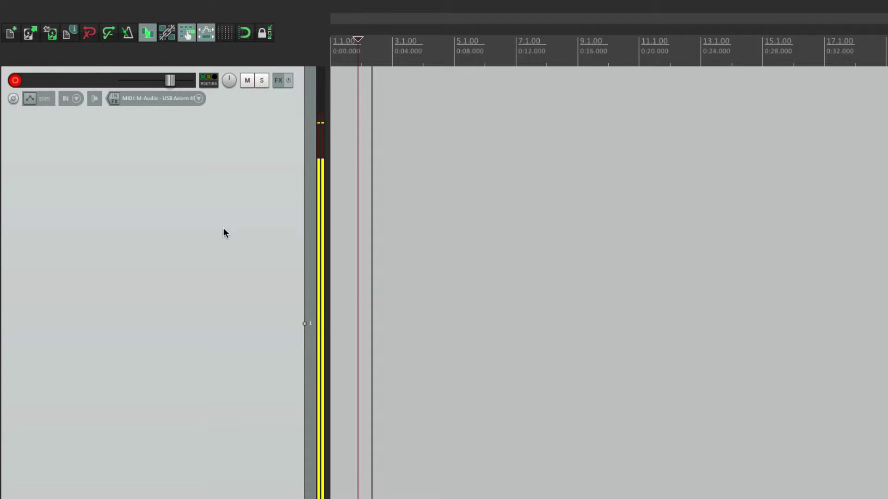
key(space)
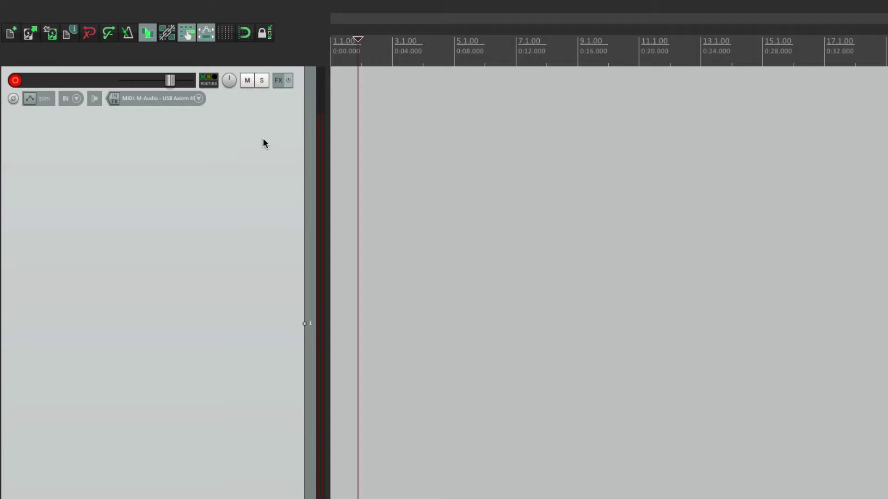
Start playback and insert Cockos ReaEQ on Track 1.
click(277, 81)
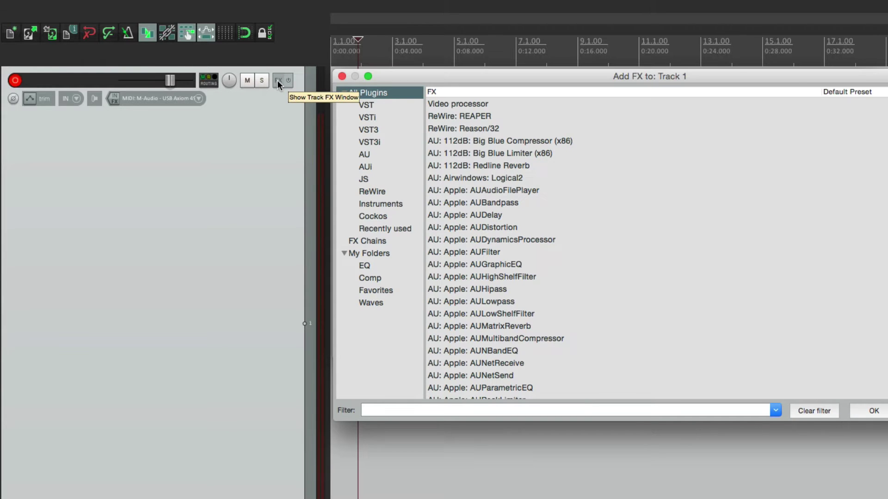
click(400, 217)
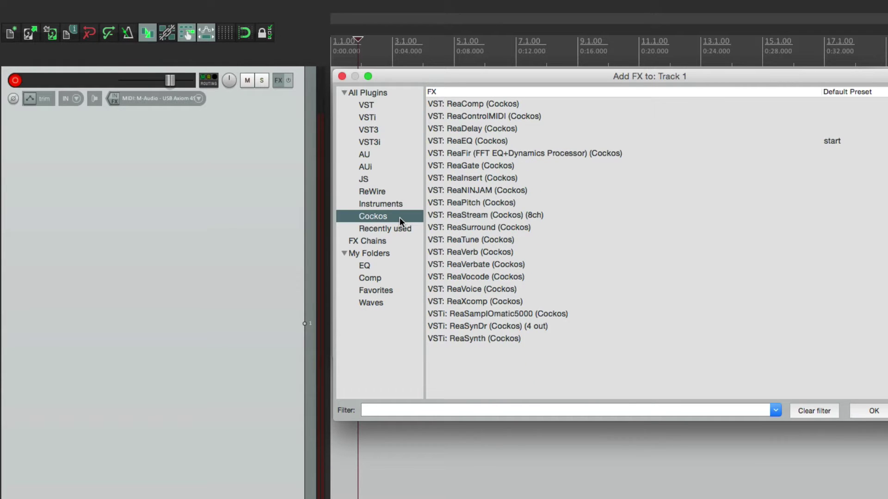
double_click(491, 141)
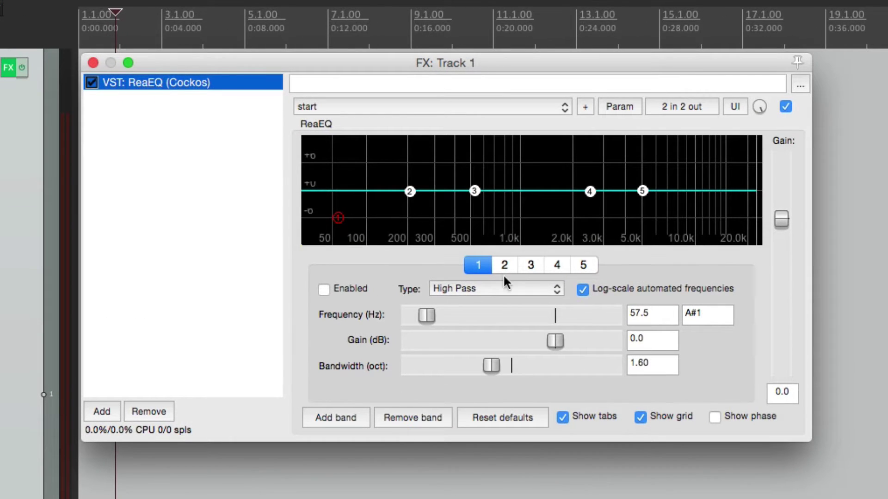
Remove ReaEQ's extra bands so only bands 1 and 2 remain.
click(584, 266)
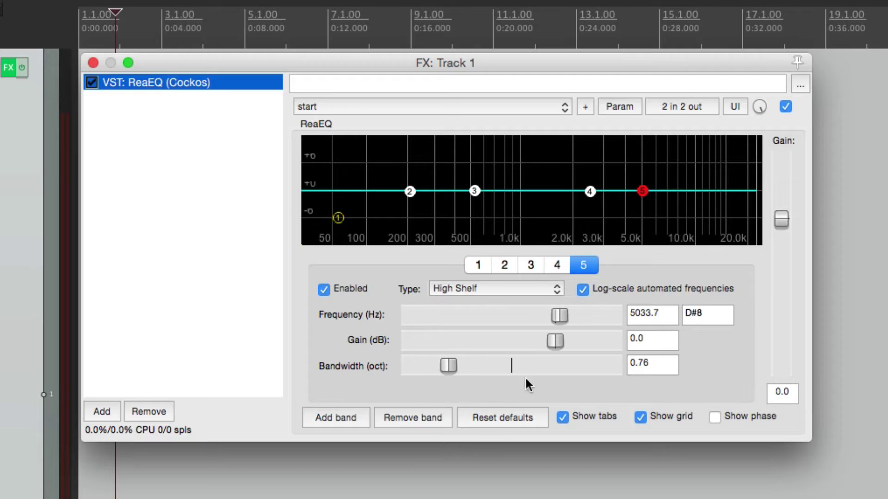
click(425, 414)
click(424, 415)
click(424, 415)
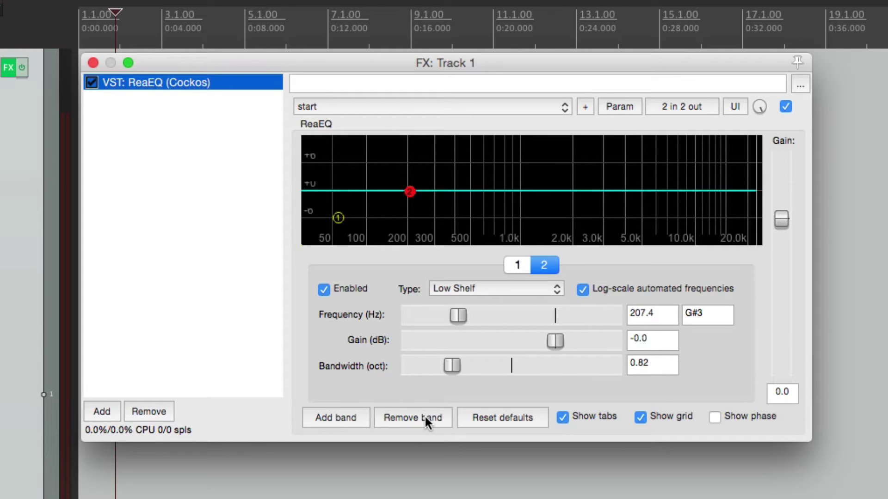
Make band 2 a low-pass filter with a 0.58-octave bandwidth.
click(517, 294)
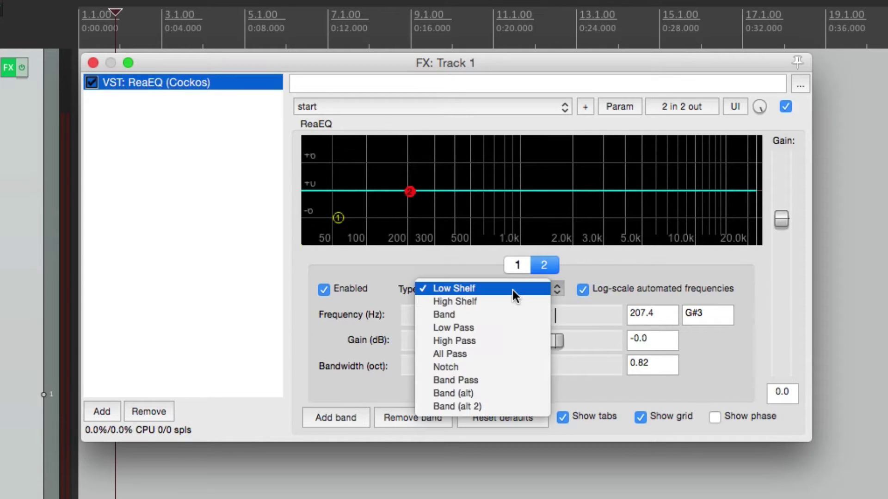
click(495, 329)
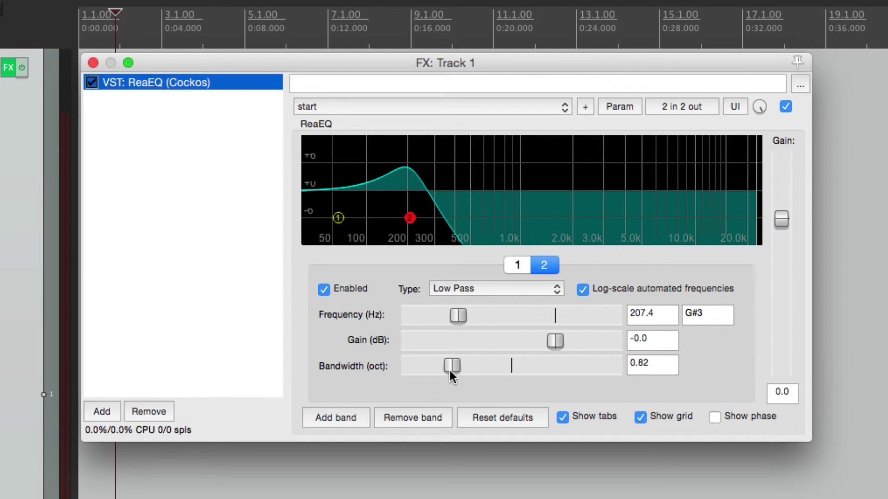
mouse_move(450, 369)
mouse_down()
mouse_move(428, 366)
mouse_move(455, 368)
mouse_move(437, 379)
mouse_up()
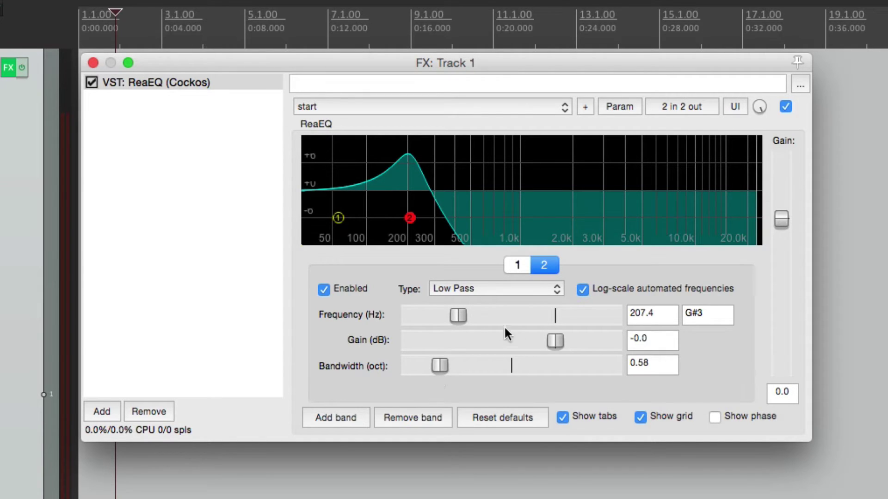
While listening, raise the low-pass cutoff to about 2527 Hz and lower output gain to -10.5 dB.
key(space)
drag(458, 315, 515, 315)
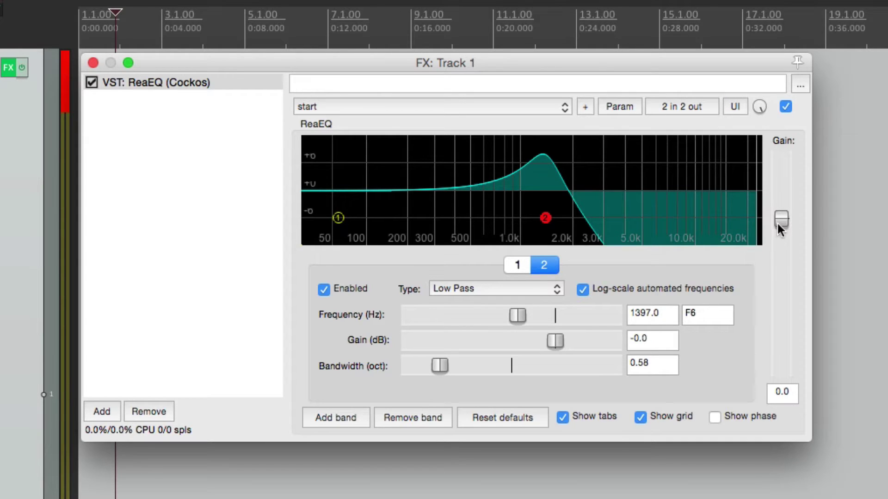
drag(777, 225, 778, 250)
key(space)
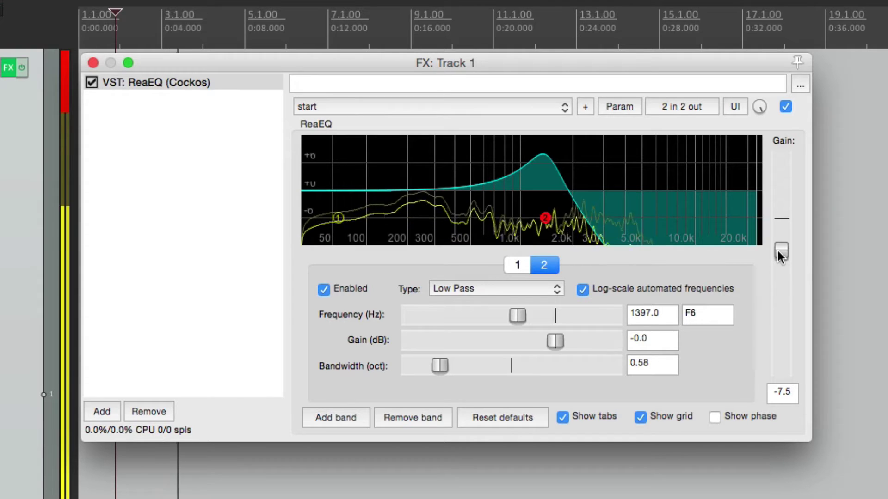
drag(777, 249, 780, 262)
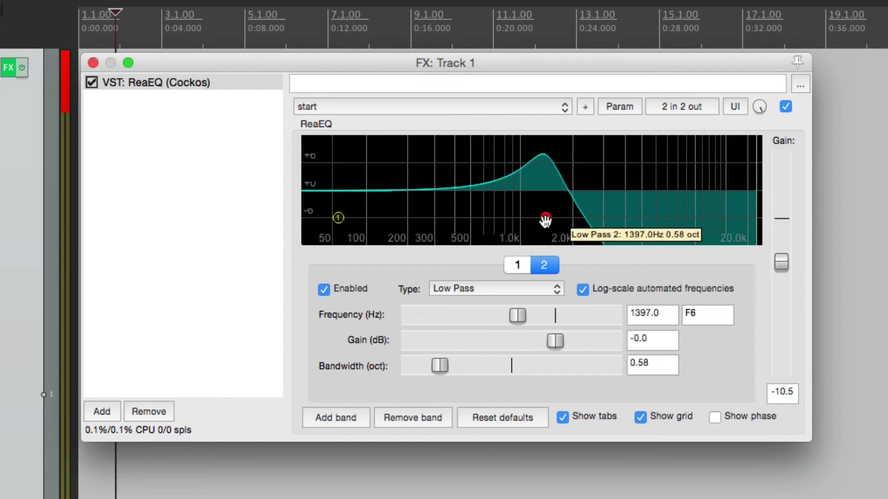
drag(545, 219, 589, 218)
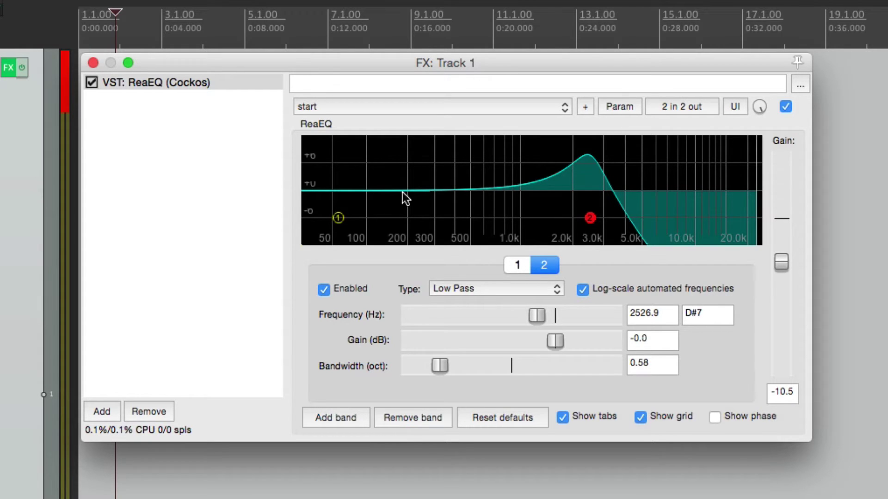
Enable band 1's high pass at 525 Hz, set gain to -12.1 dB, and move the low pass to 2708 Hz.
click(516, 266)
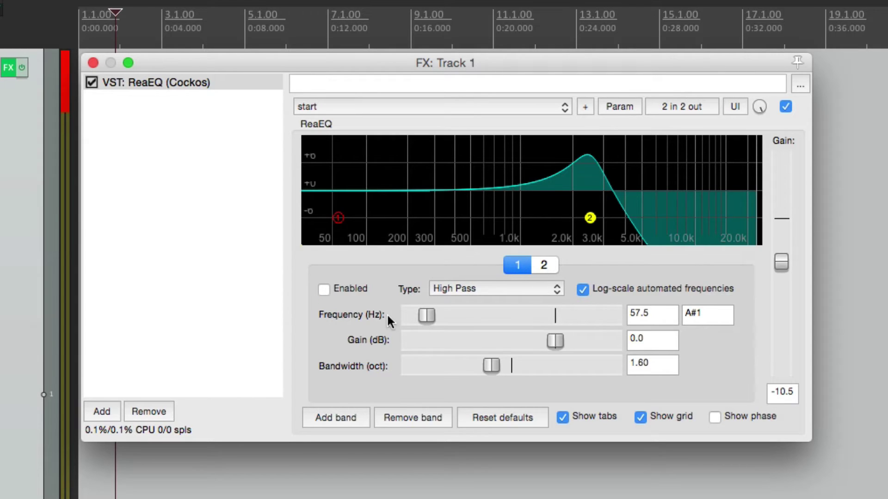
click(323, 290)
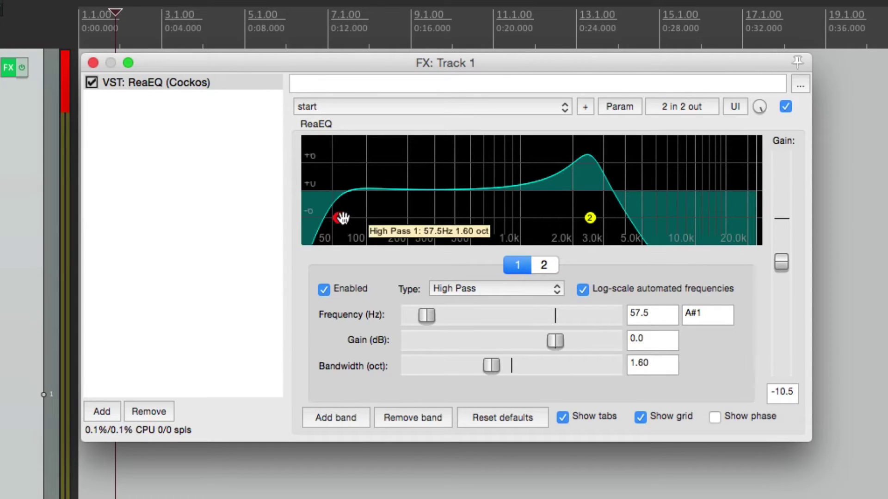
drag(338, 217, 471, 223)
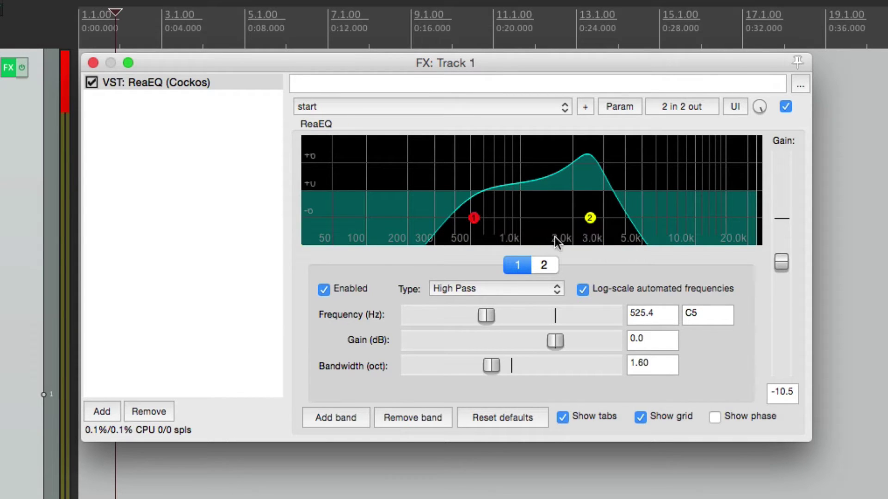
drag(780, 261, 782, 270)
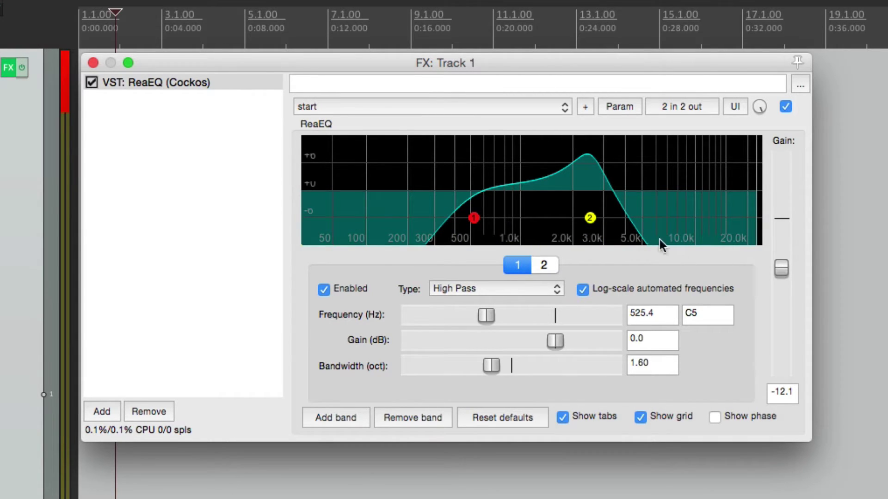
click(65, 100)
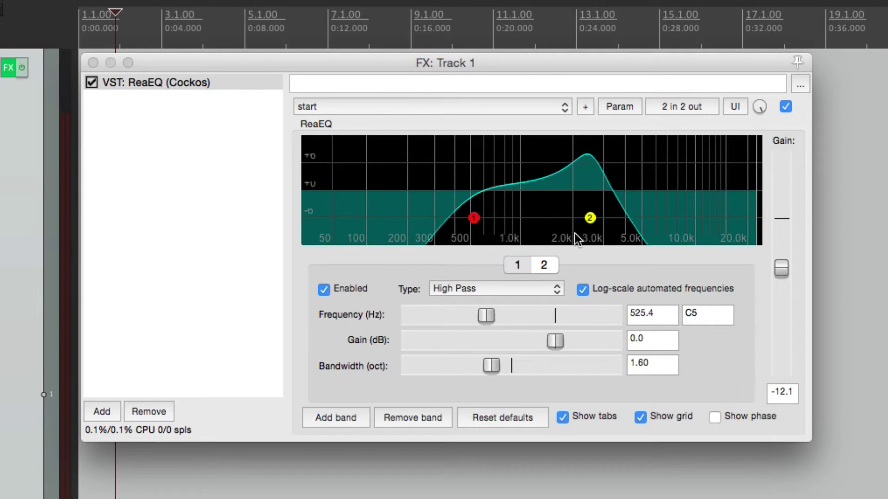
mouse_move(590, 218)
mouse_down()
mouse_move(673, 215)
mouse_move(553, 215)
mouse_move(671, 208)
mouse_move(559, 204)
mouse_move(625, 204)
mouse_move(590, 204)
mouse_move(597, 208)
mouse_up()
Narrow band 2 to 0.25 octave and lower the output gain to -16.1 dB.
mouse_move(596, 219)
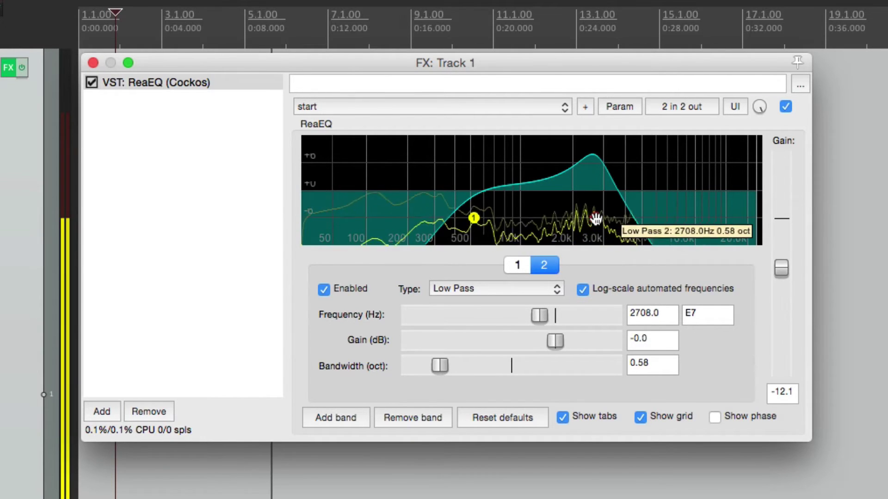
key(space)
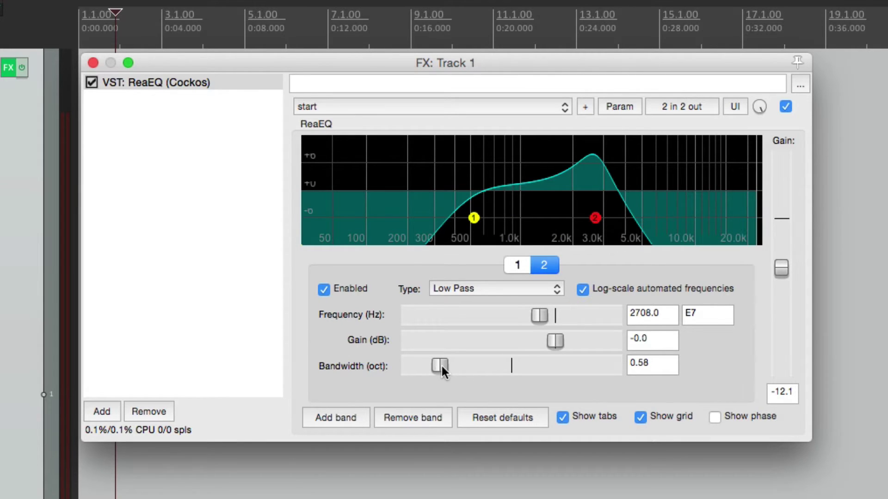
drag(441, 365, 423, 366)
drag(780, 272, 781, 283)
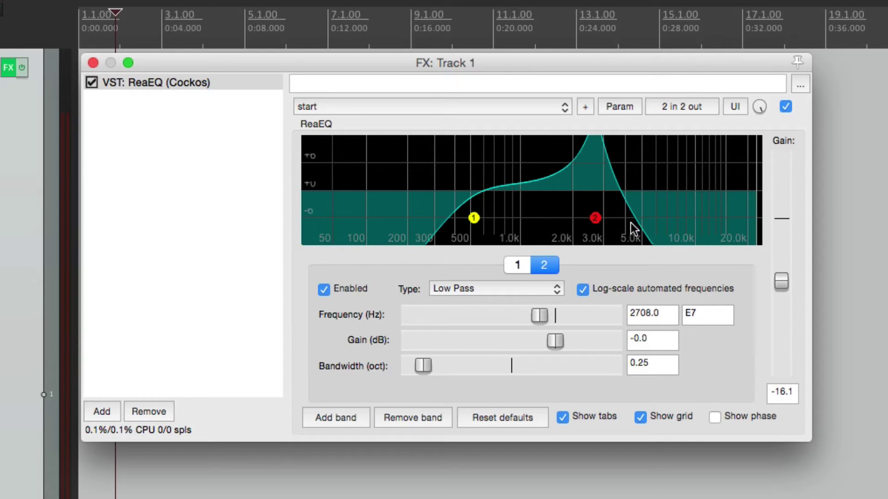
Audition and sweep the low-pass cutoff, settling at 2608.4 Hz.
key(space)
drag(595, 218, 625, 222)
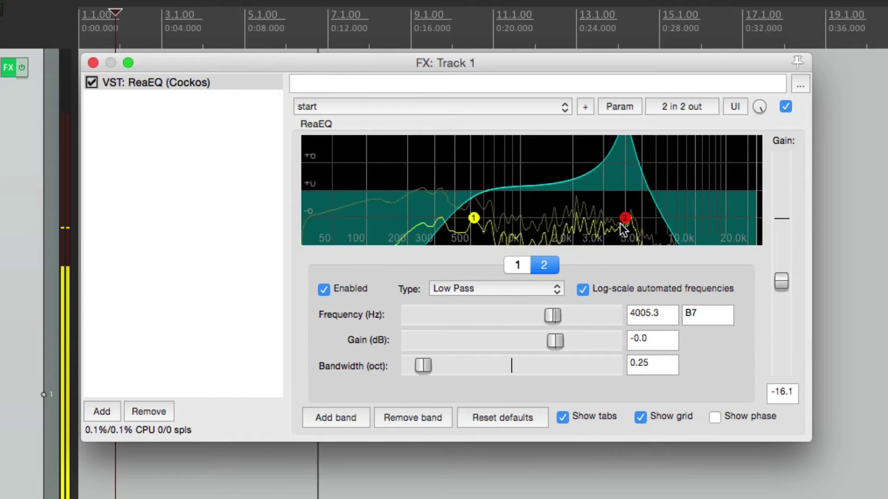
key(space)
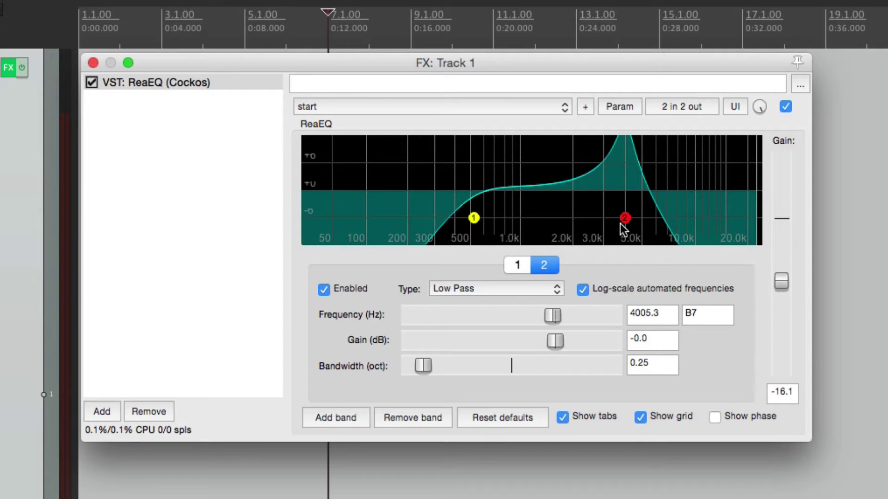
key(space)
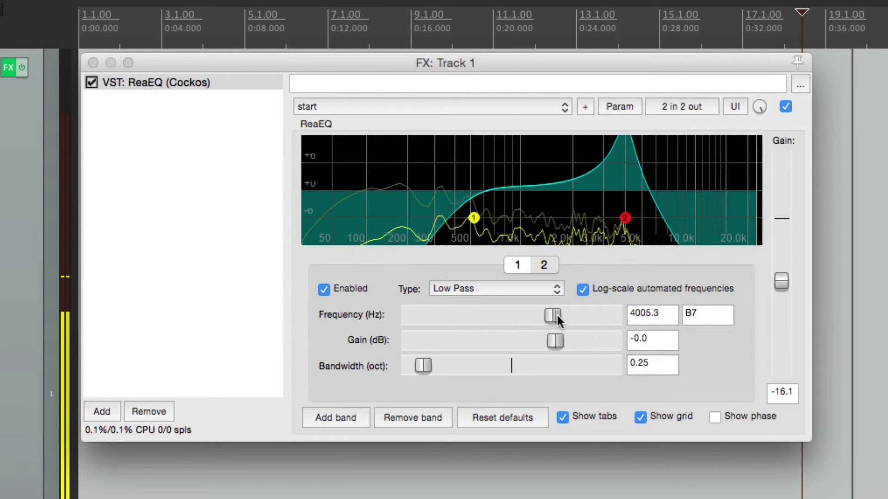
mouse_move(559, 318)
mouse_down()
mouse_move(511, 315)
mouse_move(578, 318)
mouse_move(508, 315)
mouse_move(564, 315)
mouse_move(520, 311)
mouse_move(561, 311)
mouse_move(546, 312)
mouse_up()
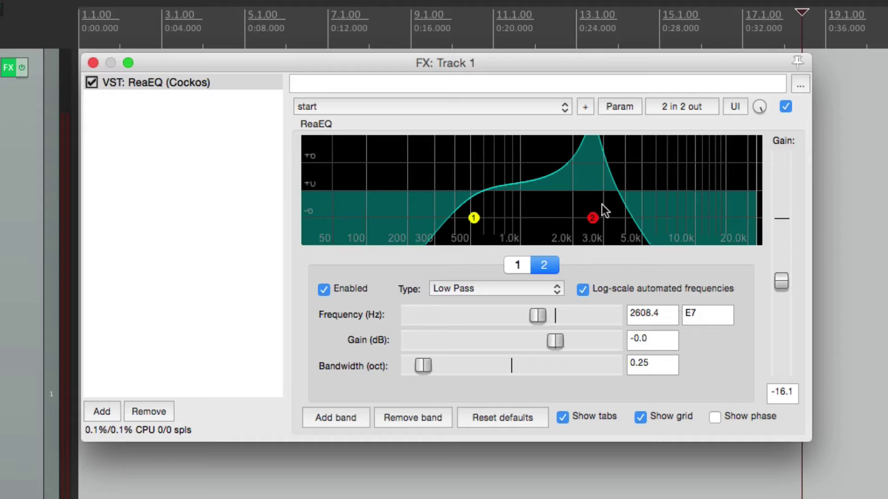
Open Parameter modulation/MIDI link for band 2's low-pass frequency.
click(625, 108)
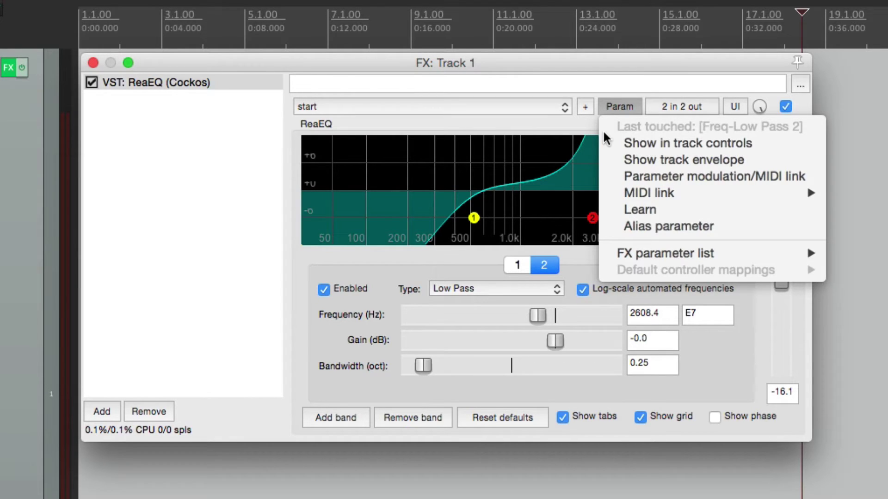
click(590, 65)
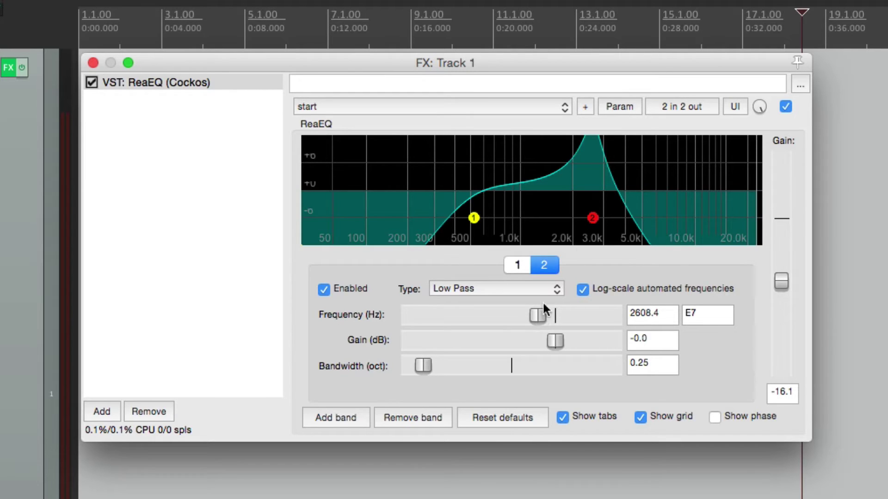
click(615, 105)
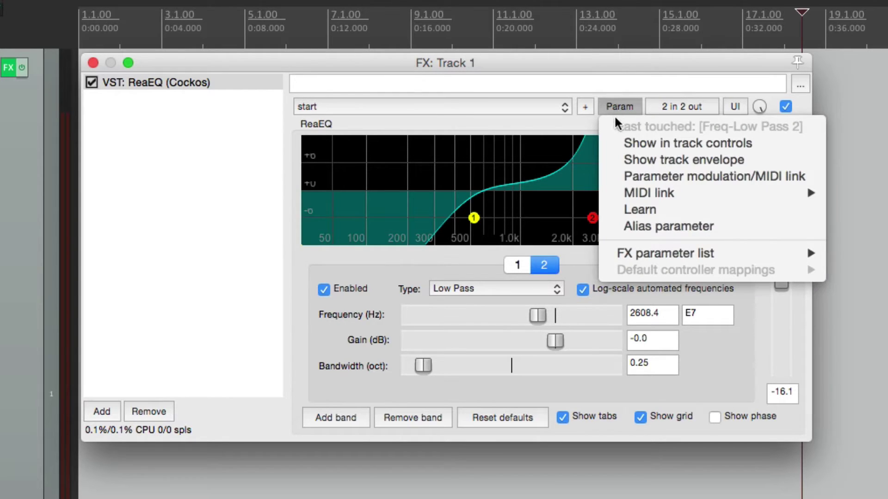
click(619, 177)
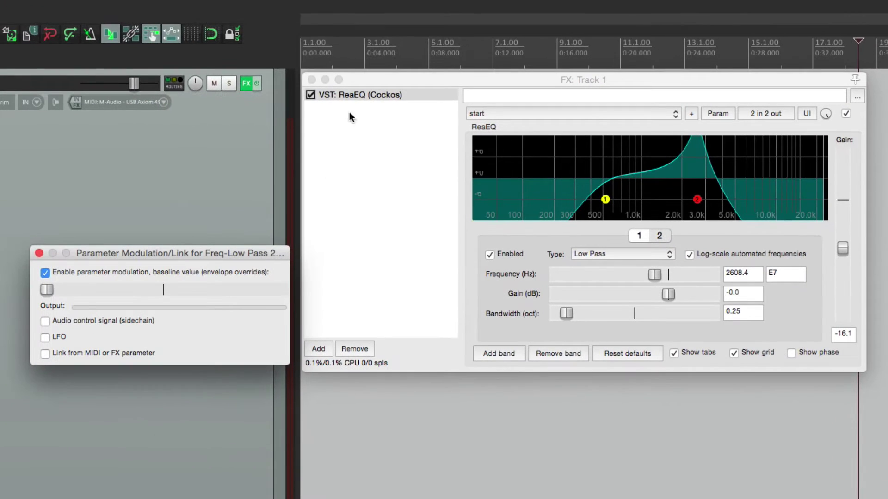
Float ReaEQ with band tabs hidden and arrange it beside the modulation window.
double_click(384, 95)
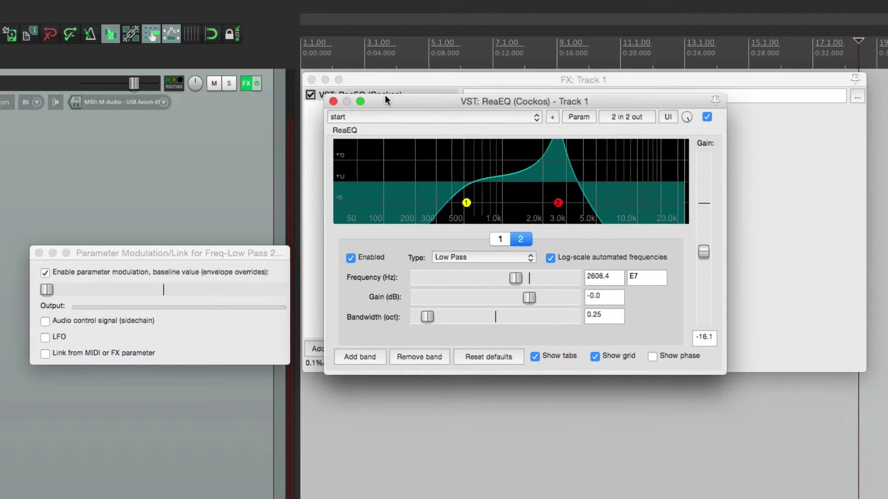
click(311, 80)
drag(409, 102, 520, 105)
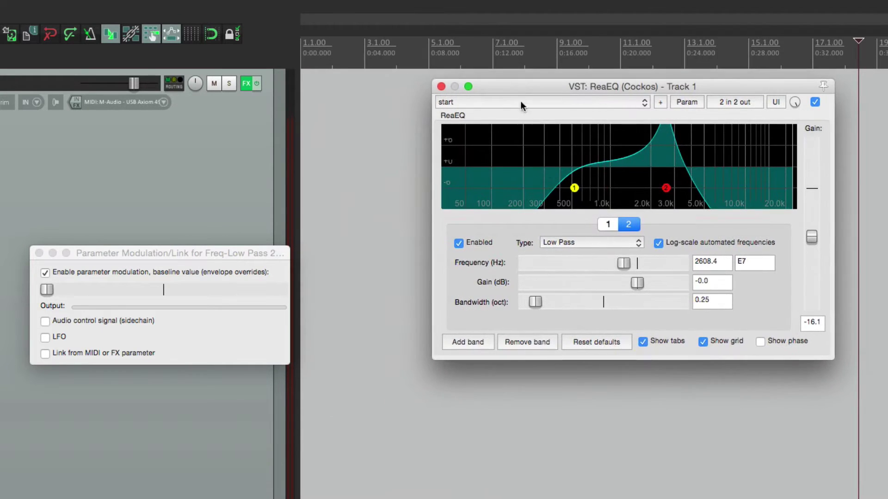
click(643, 341)
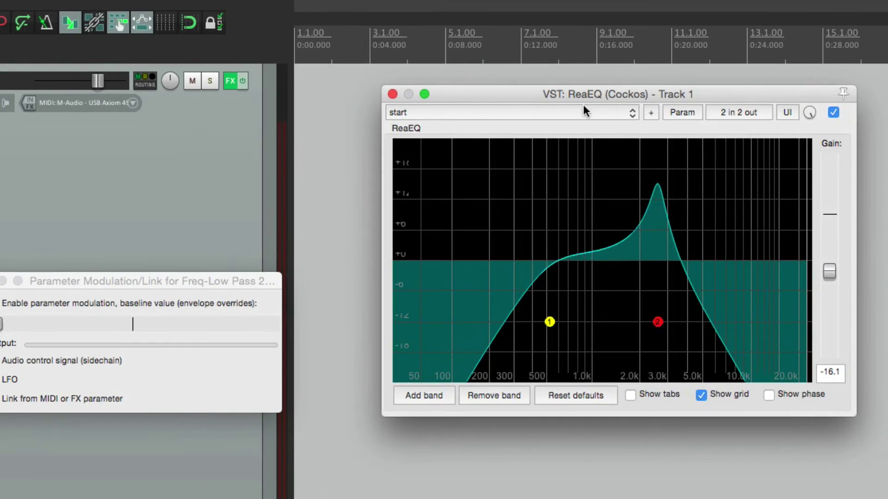
drag(236, 273, 290, 278)
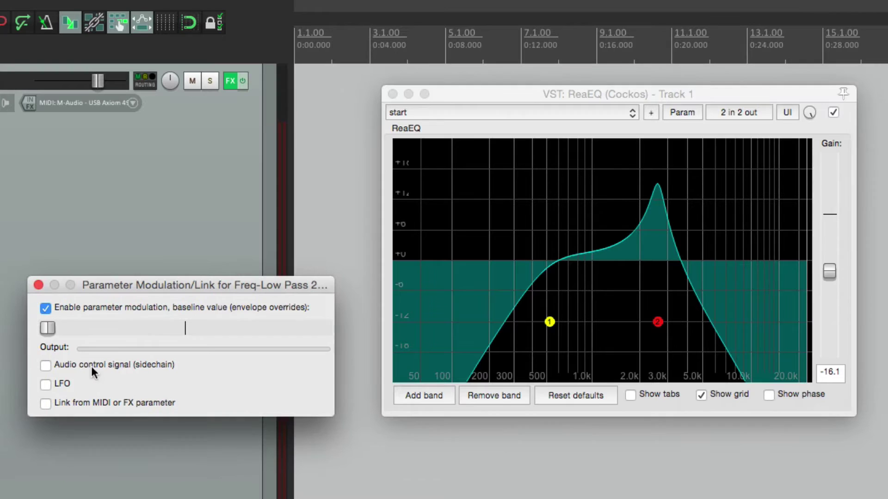
Enable a sine LFO at 1.0 Hz and 100% strength on the low-pass frequency, then stop playback.
click(45, 385)
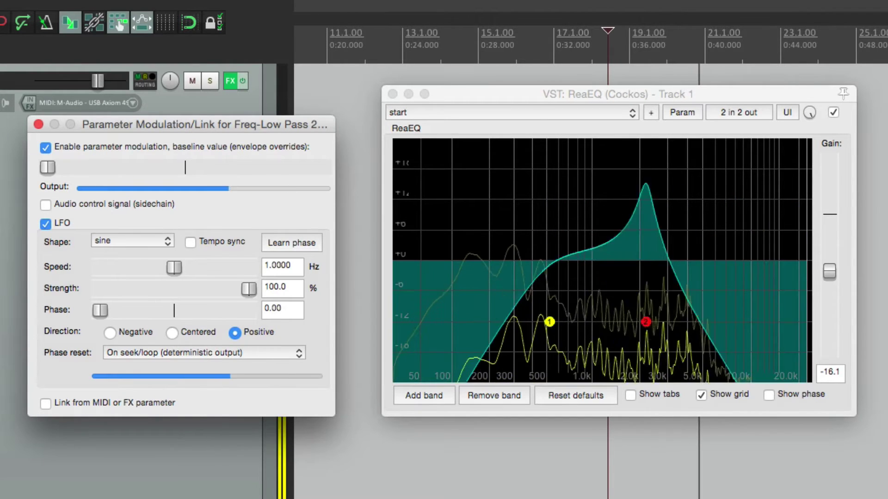
key(space)
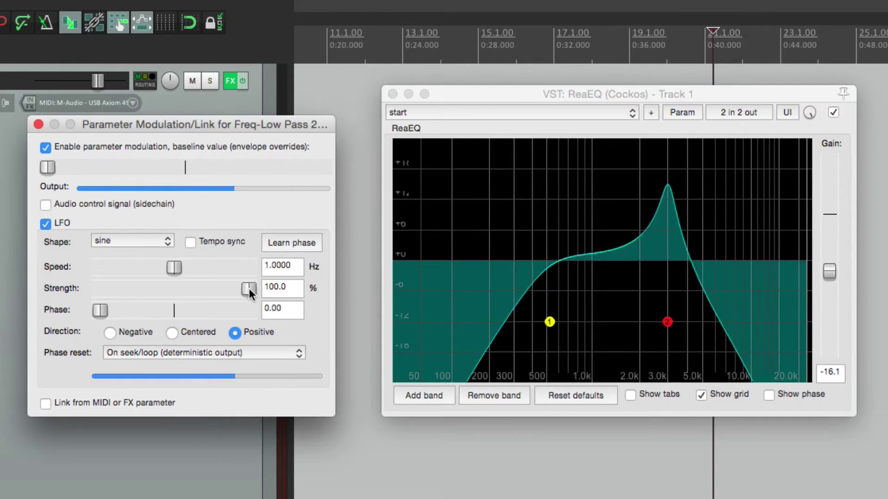
Lower LFO strength to 31.5% and raise the baseline frequency, auditioning the sweep.
drag(249, 288, 147, 290)
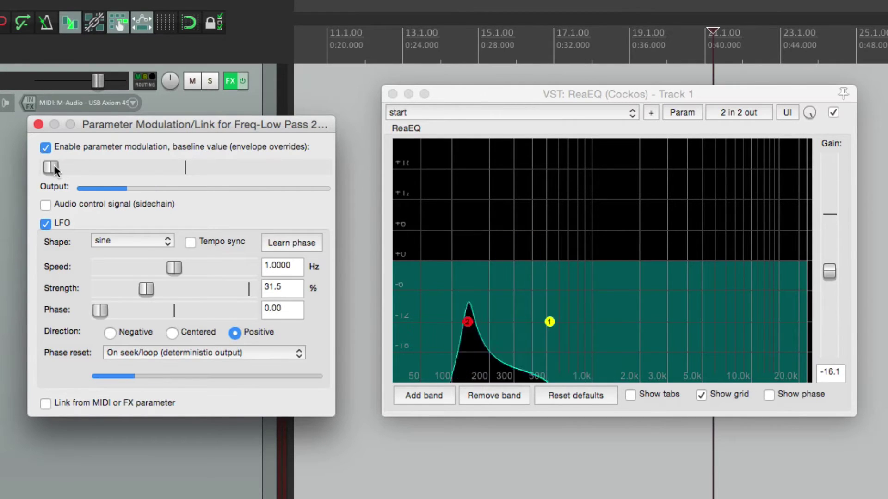
drag(55, 170, 161, 170)
key(space)
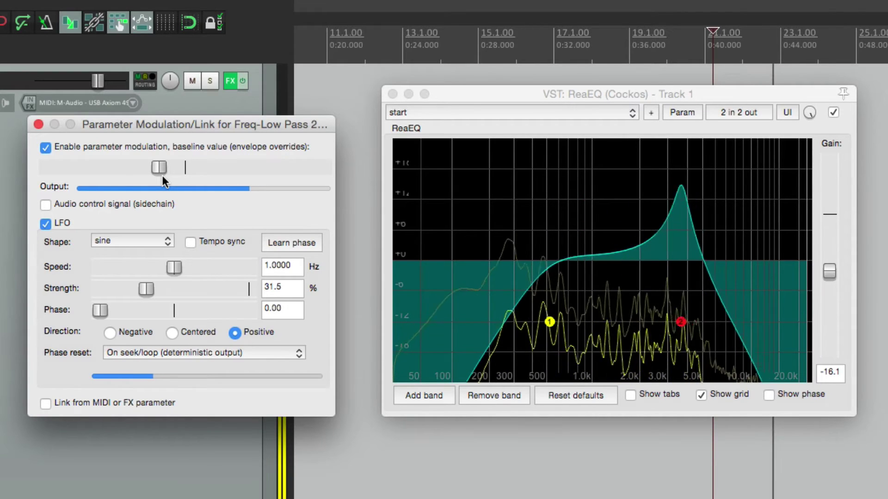
key(space)
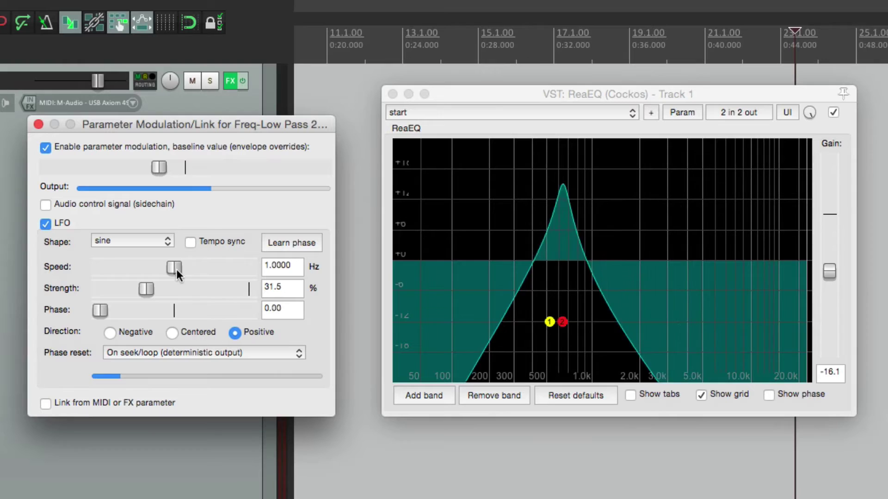
Try LFO speeds of 0.5 Hz and then 2.83 Hz while raising the baseline frequency.
key(space)
drag(177, 274, 139, 275)
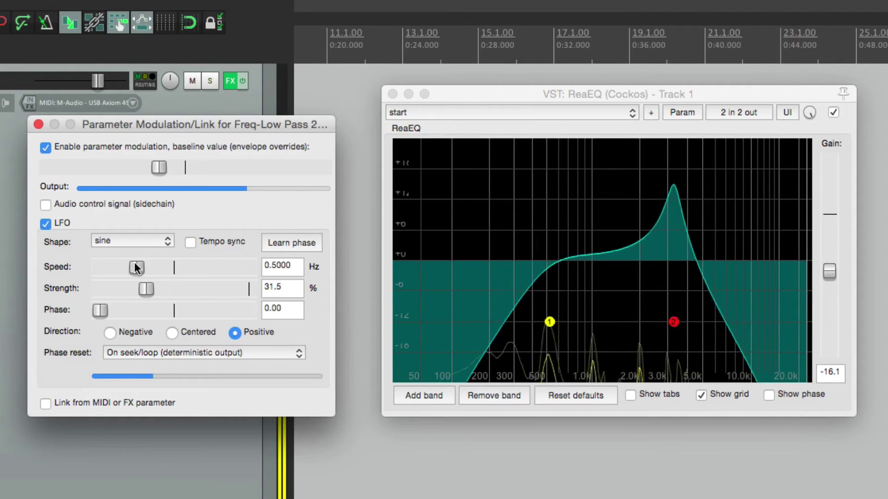
key(space)
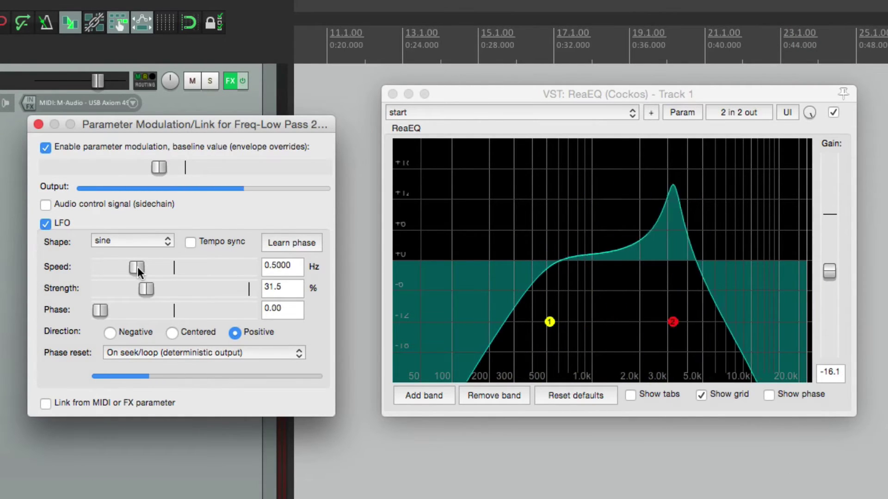
key(space)
drag(139, 272, 198, 272)
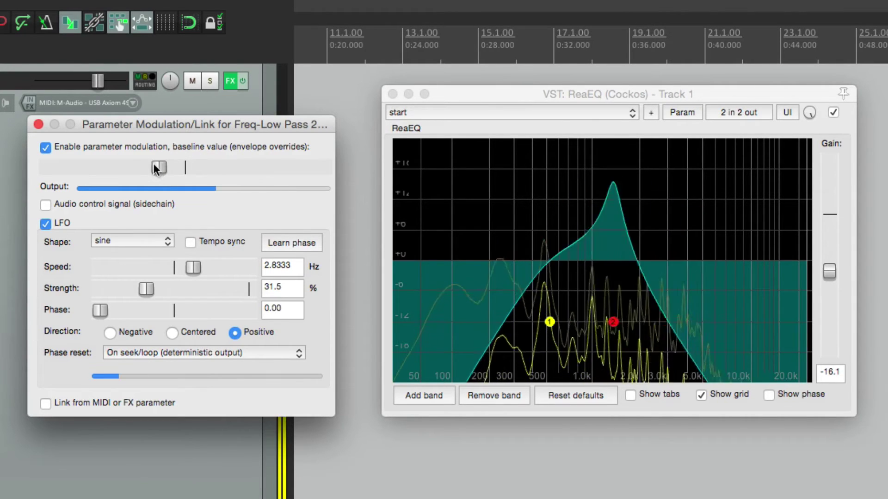
drag(155, 167, 186, 173)
key(space)
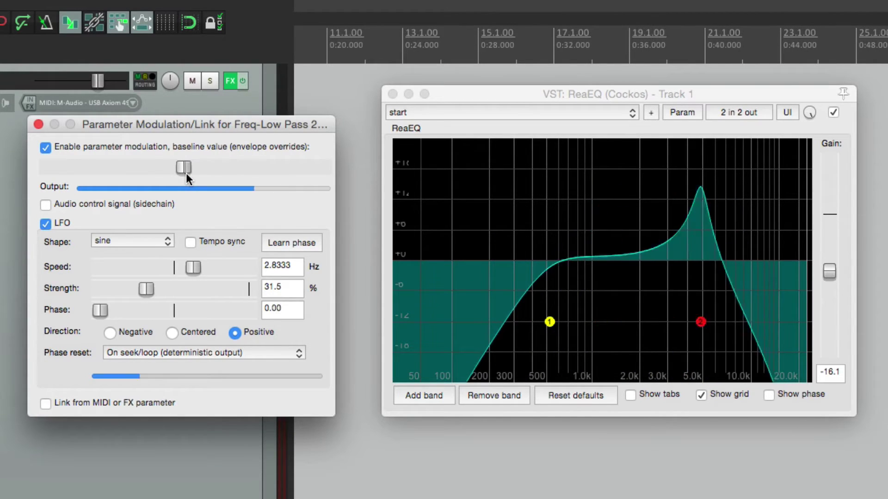
Set the LFO speed to 0.8 Hz and fine-tune the baseline frequency.
key(space)
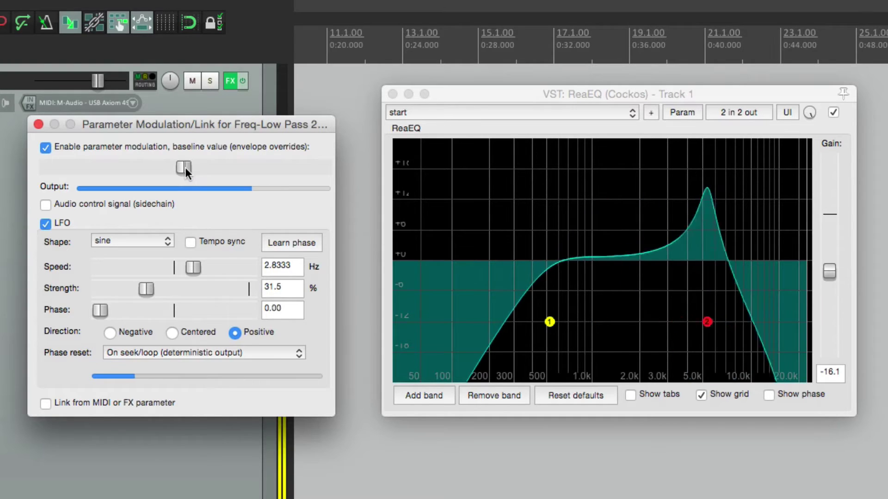
drag(185, 167, 123, 174)
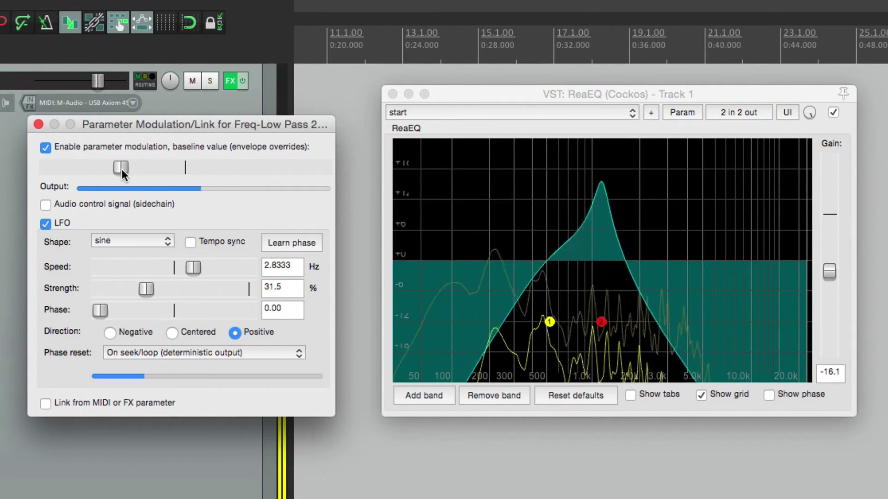
drag(193, 268, 160, 268)
drag(126, 169, 160, 169)
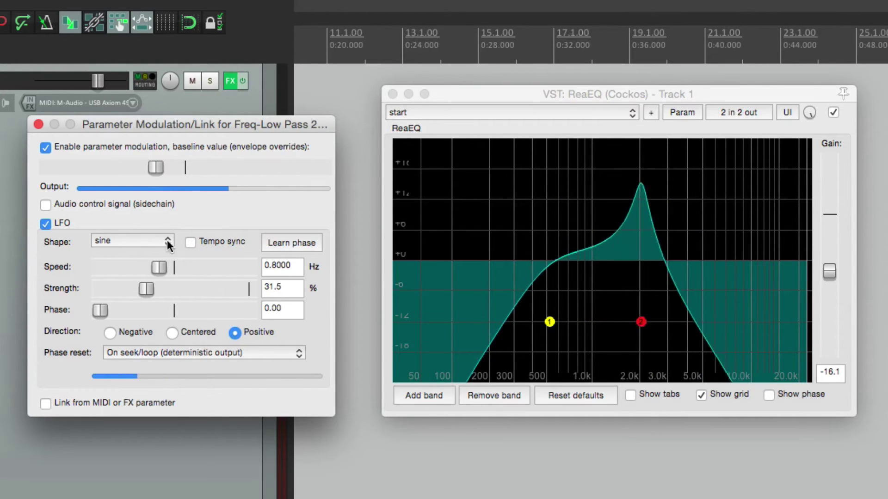
Try square and saw L LFO shapes while nudging the baseline frequency up.
click(145, 243)
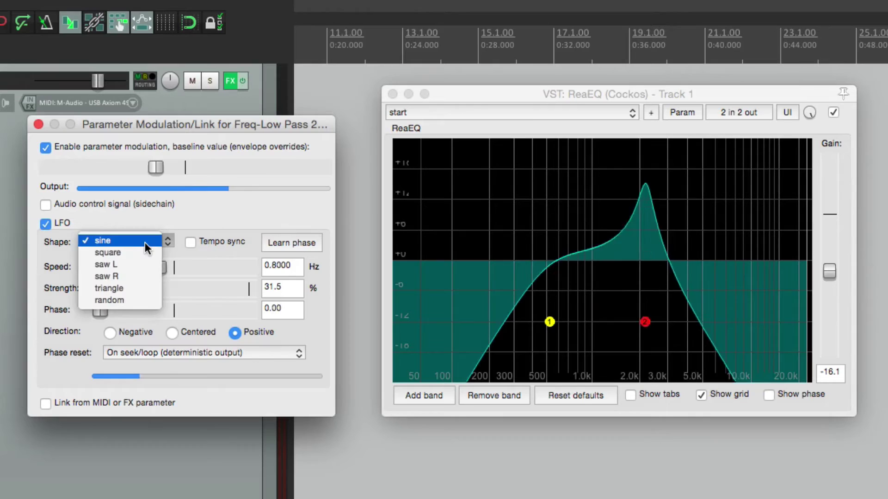
click(146, 250)
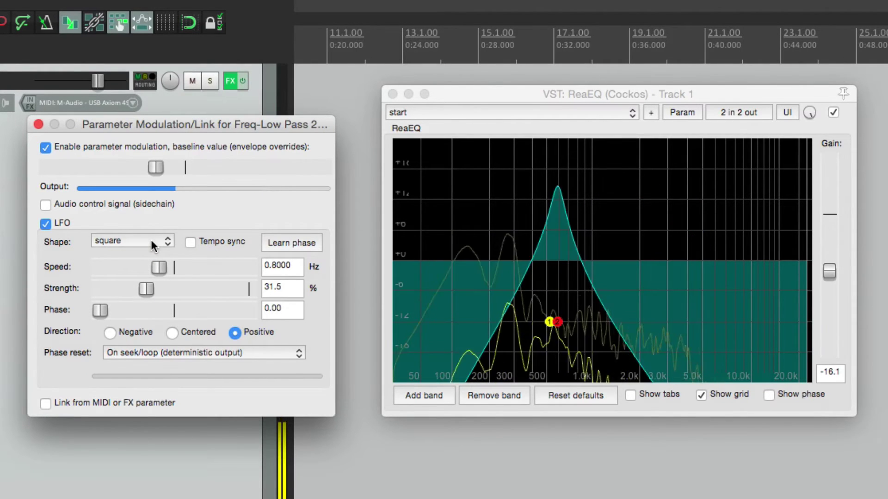
click(151, 241)
click(157, 255)
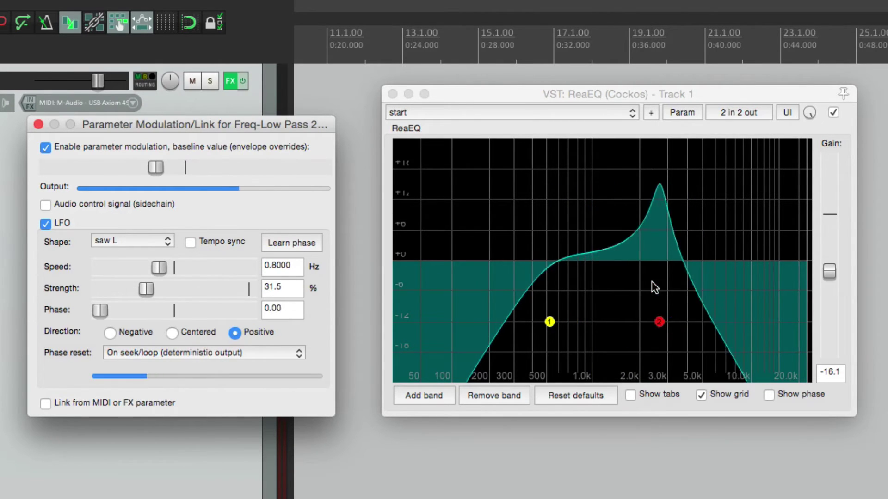
key(space)
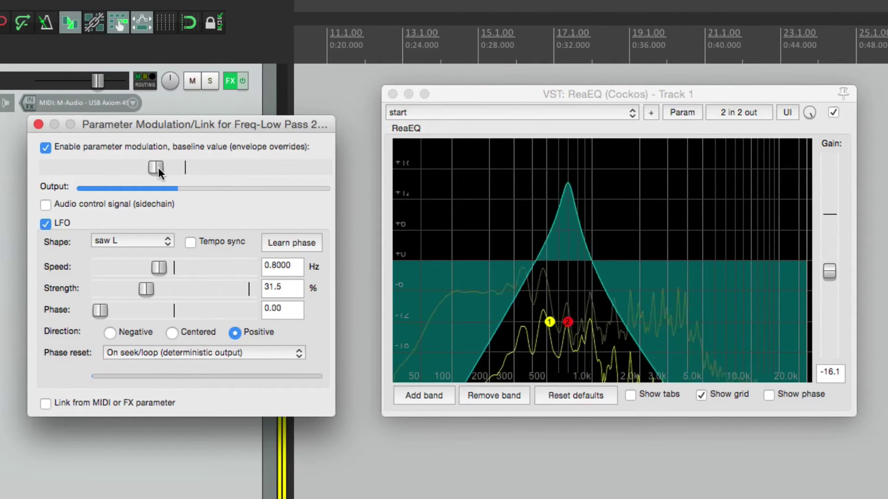
drag(159, 168, 173, 168)
Try saw R, then settle on a random LFO shape at 4.1667 Hz with a lower baseline.
click(159, 242)
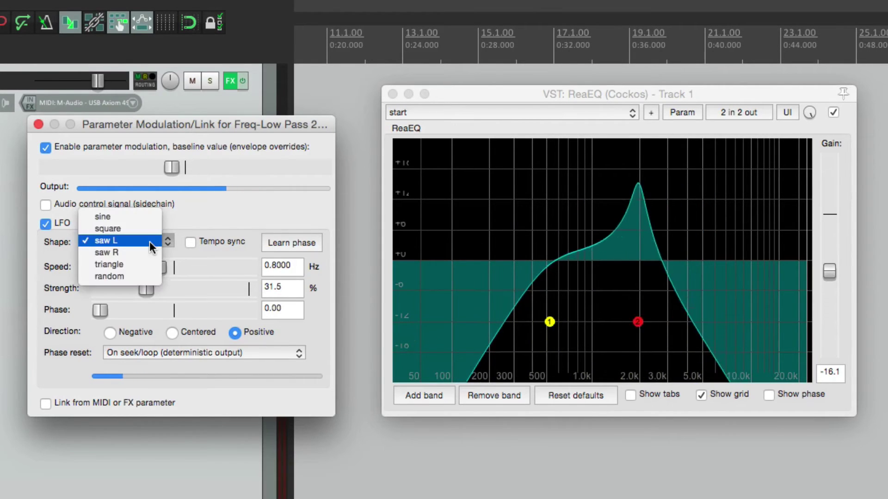
click(150, 256)
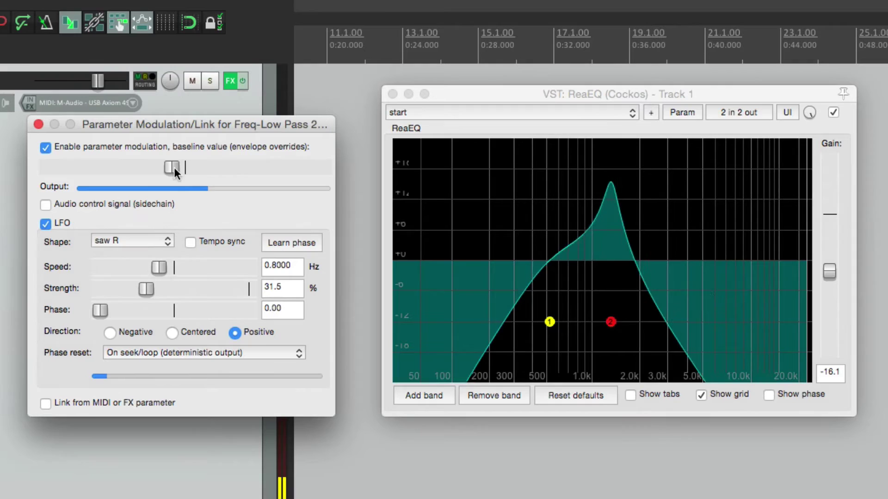
mouse_move(173, 171)
mouse_down()
mouse_move(151, 173)
mouse_move(160, 171)
mouse_up()
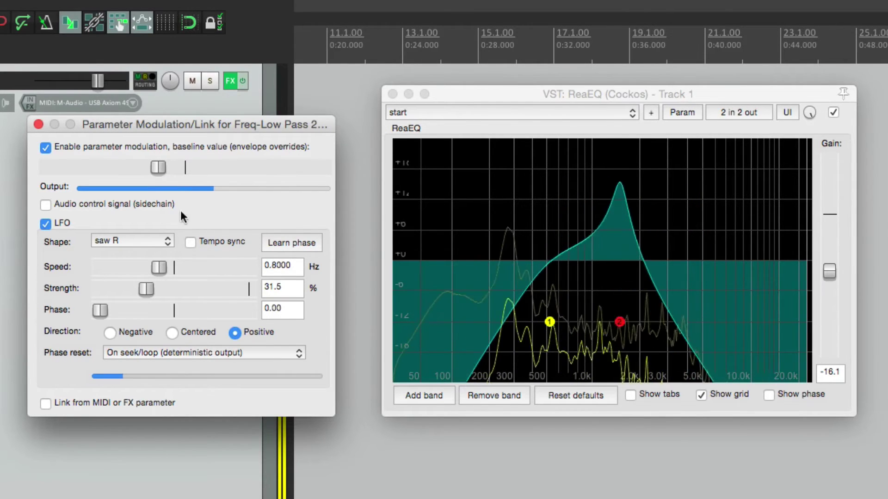
click(159, 241)
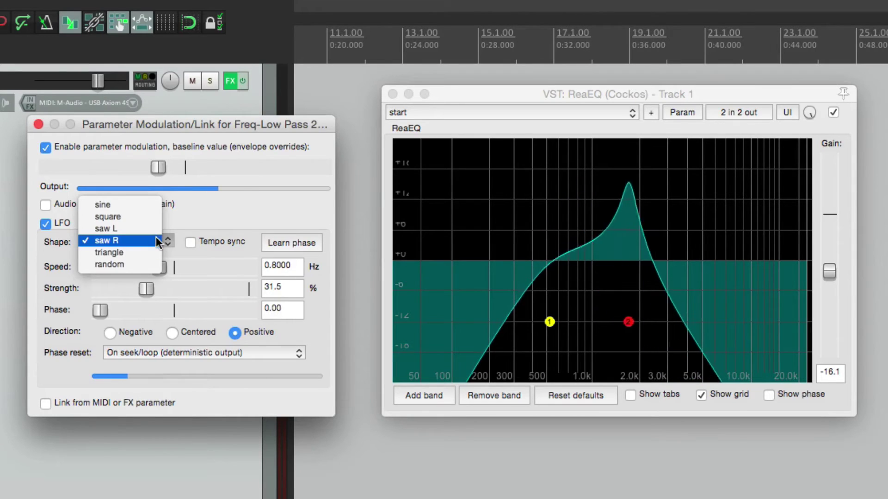
click(153, 264)
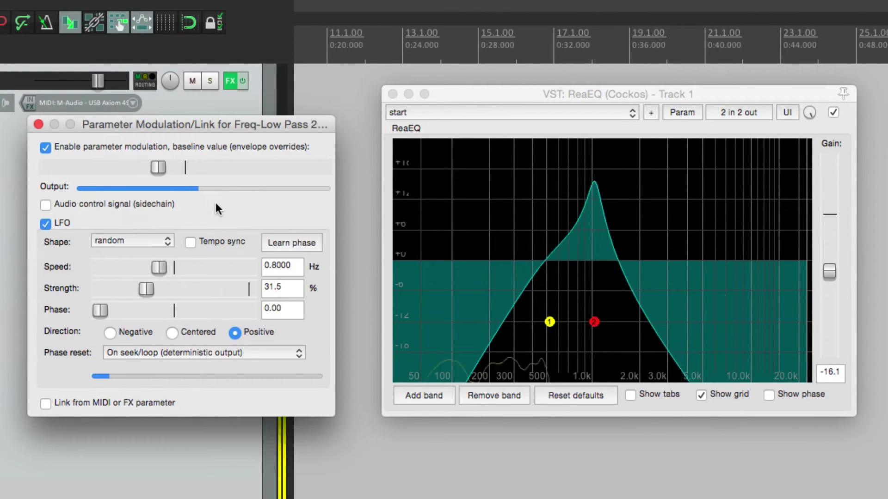
drag(159, 267, 211, 277)
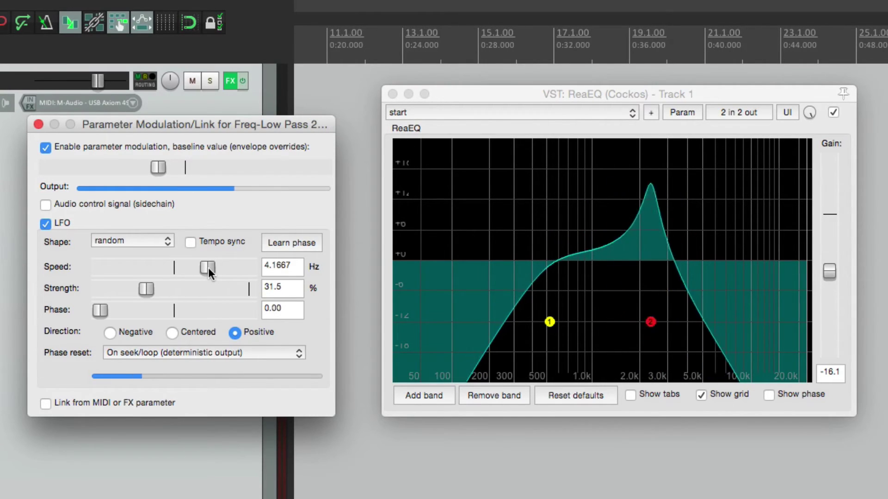
Replace the LFO with audio sidechain control at 100% strength, 300 ms attack and release.
click(65, 226)
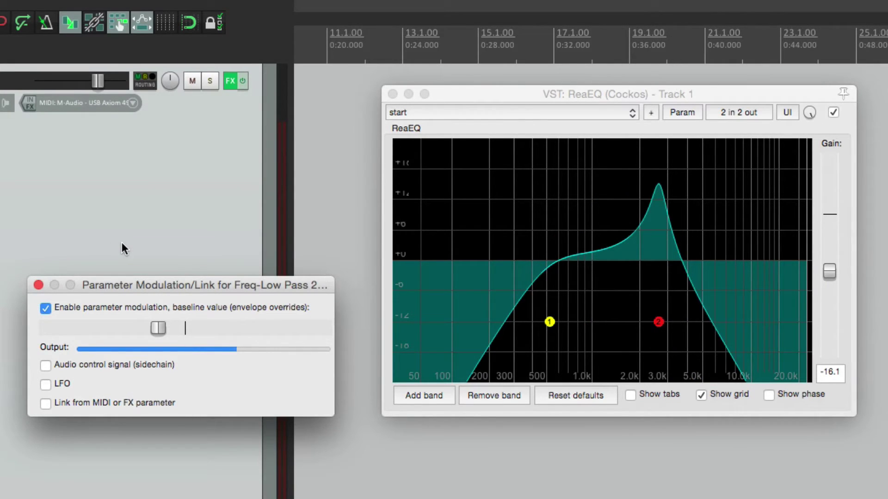
click(46, 364)
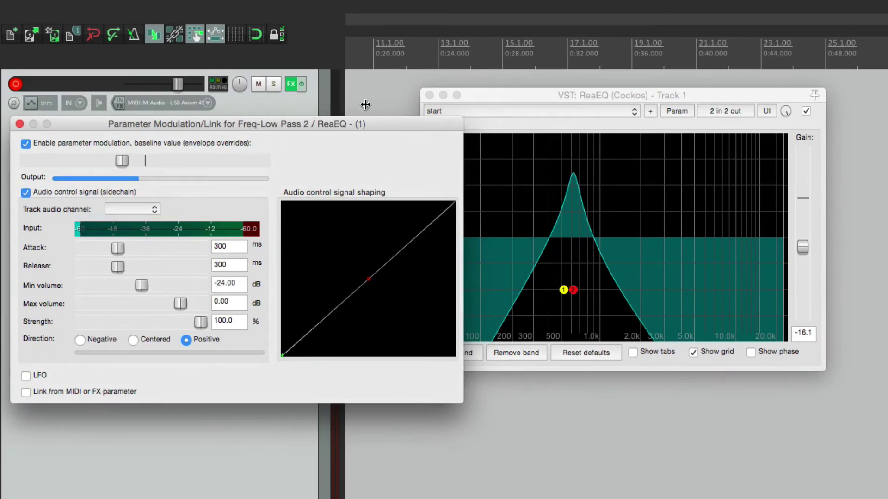
drag(530, 93, 584, 108)
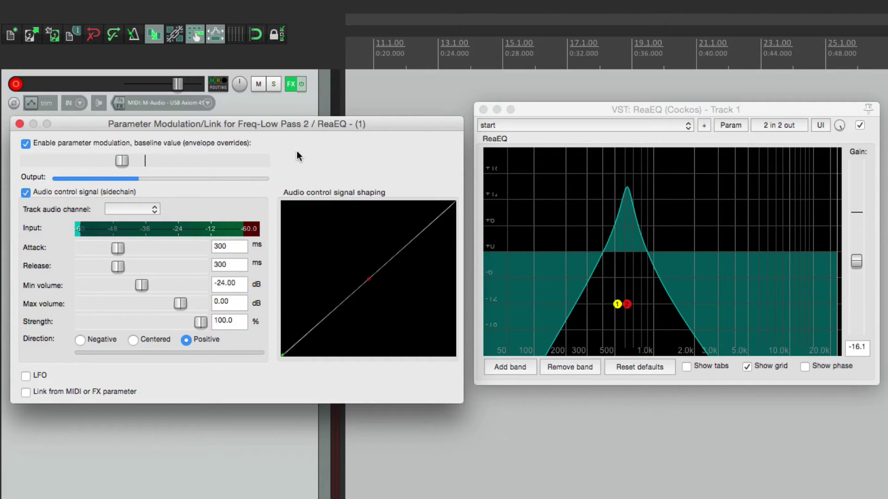
Set the sidechain's track audio channels to 1+2.
click(105, 211)
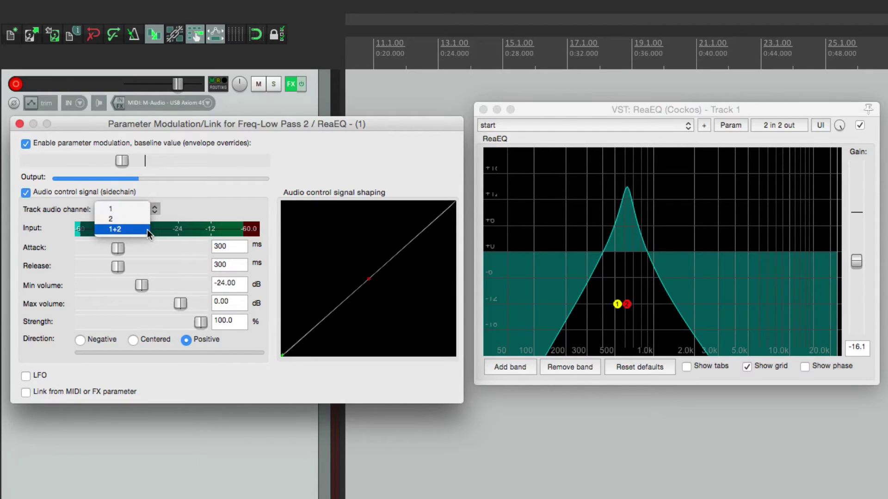
click(147, 229)
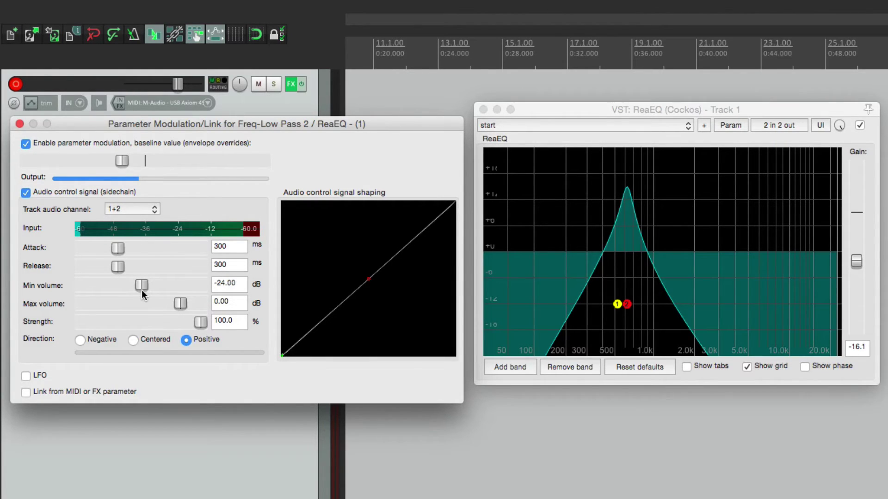
While the track plays, try several minimum volume values and lower the baseline filter frequency.
key(space)
mouse_move(141, 290)
mouse_down()
mouse_move(118, 287)
mouse_move(143, 284)
mouse_up()
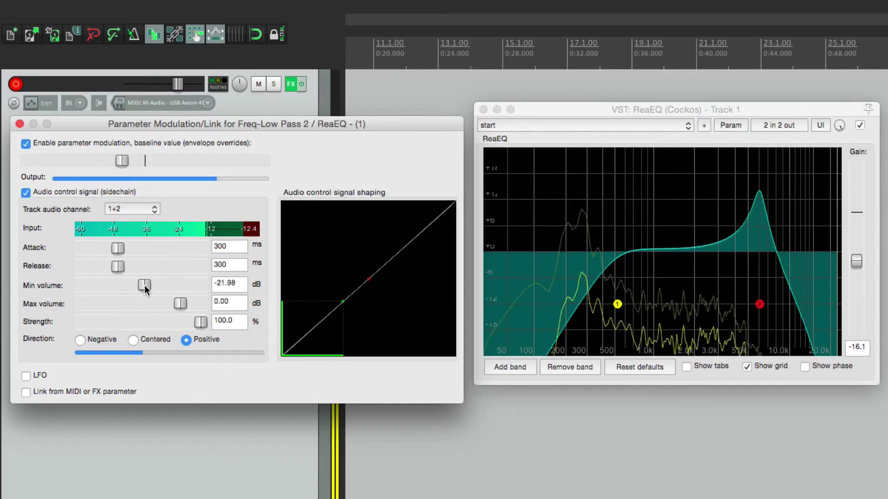
drag(144, 285, 150, 287)
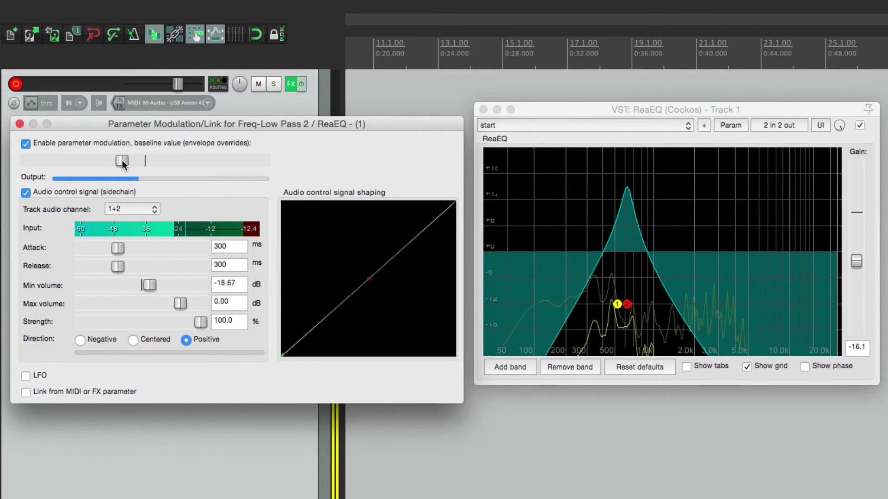
drag(122, 160, 153, 160)
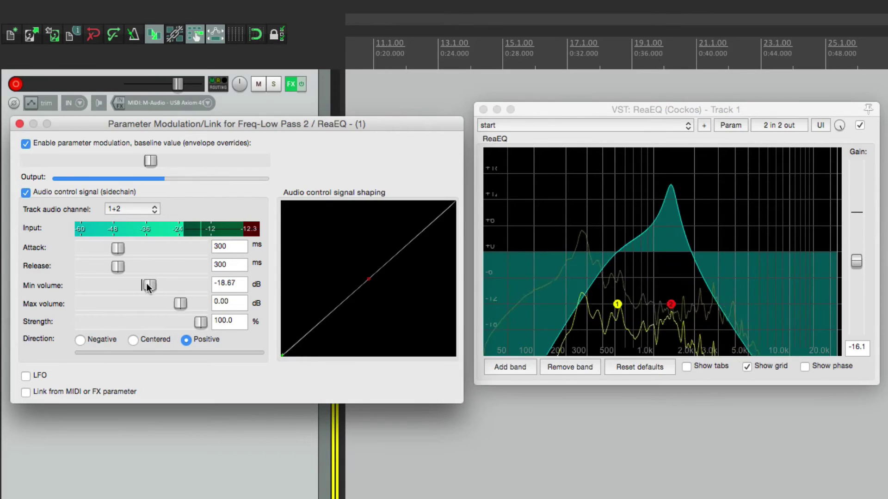
drag(146, 283, 148, 288)
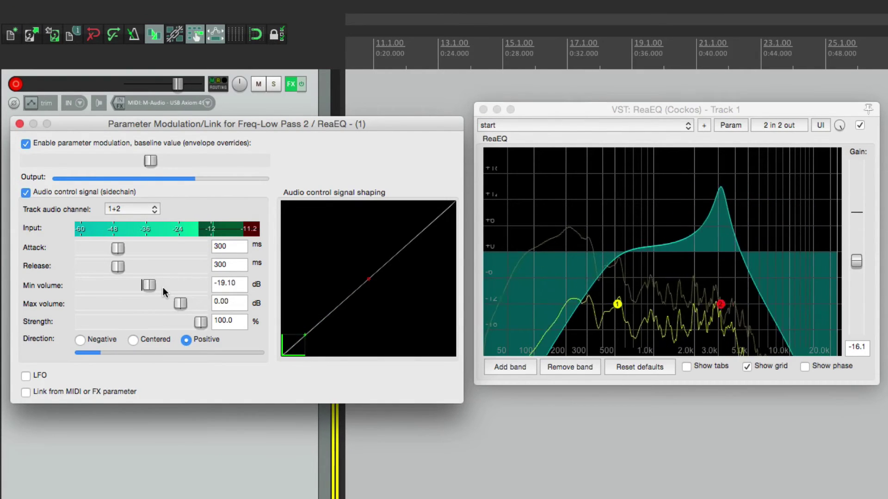
key(space)
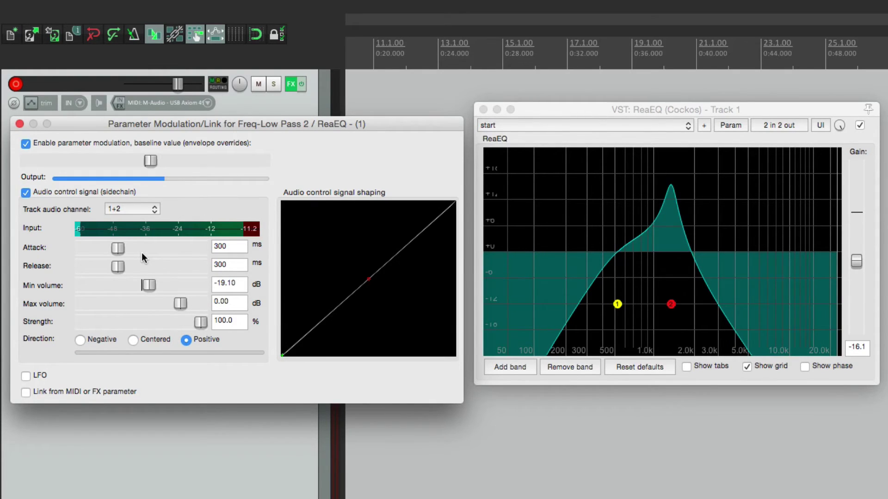
Set release to 0 ms, minimum volume to -10.90 dB, and drop the baseline to around 200 Hz.
drag(122, 266, 73, 274)
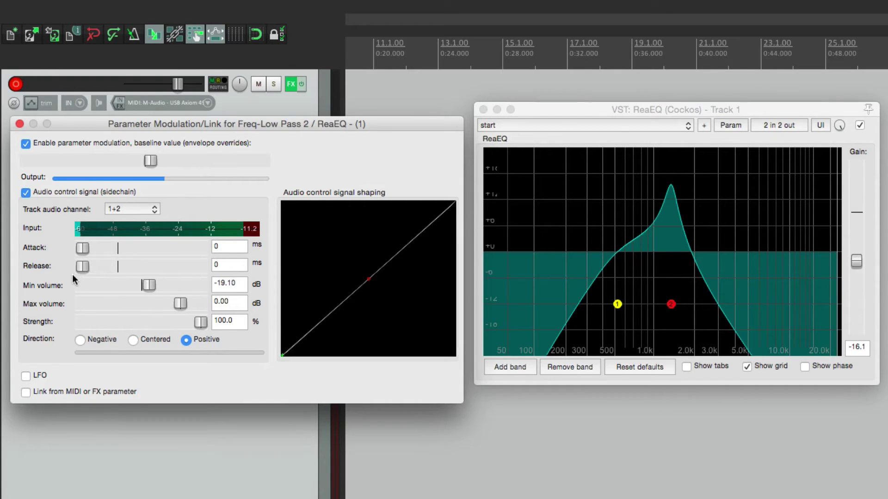
mouse_move(149, 285)
mouse_down()
mouse_move(110, 287)
mouse_move(166, 286)
mouse_up()
drag(151, 161, 76, 168)
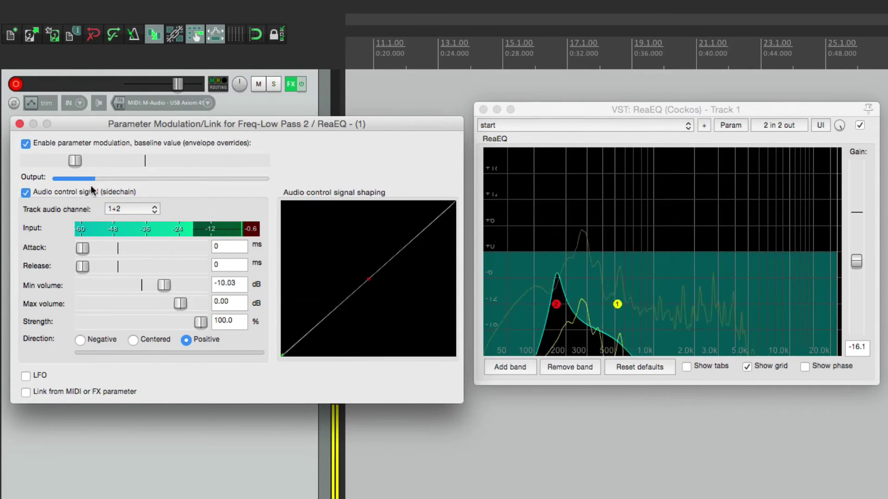
drag(168, 285, 163, 286)
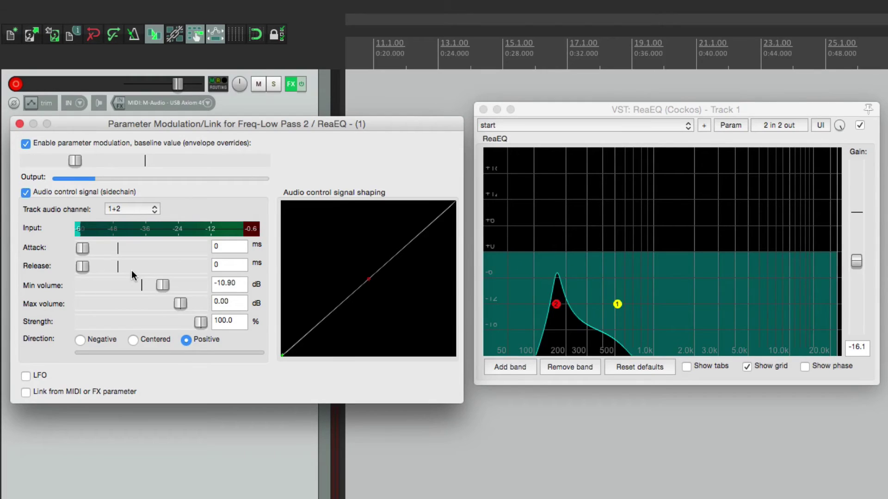
Reset attack and release to 300 ms, set minimum volume to -18.46 dB, and raise the baseline toward 2 kHz.
double_click(78, 249)
double_click(81, 268)
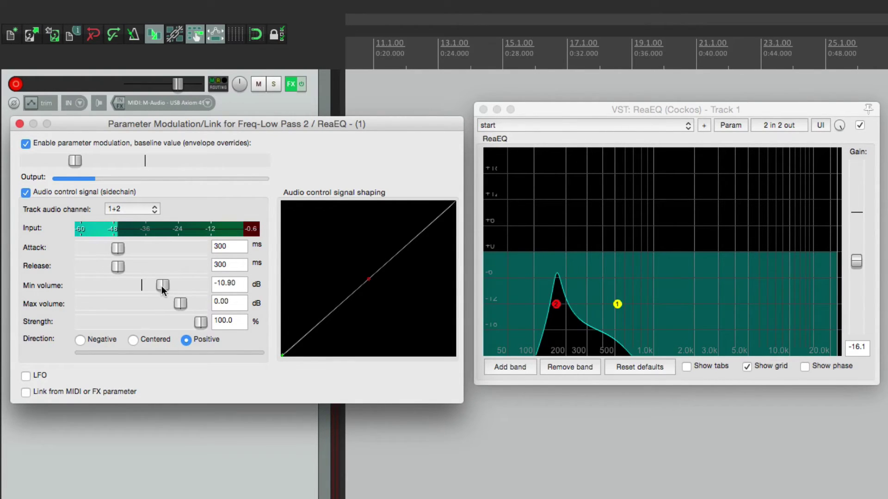
drag(162, 285, 148, 288)
drag(76, 160, 129, 163)
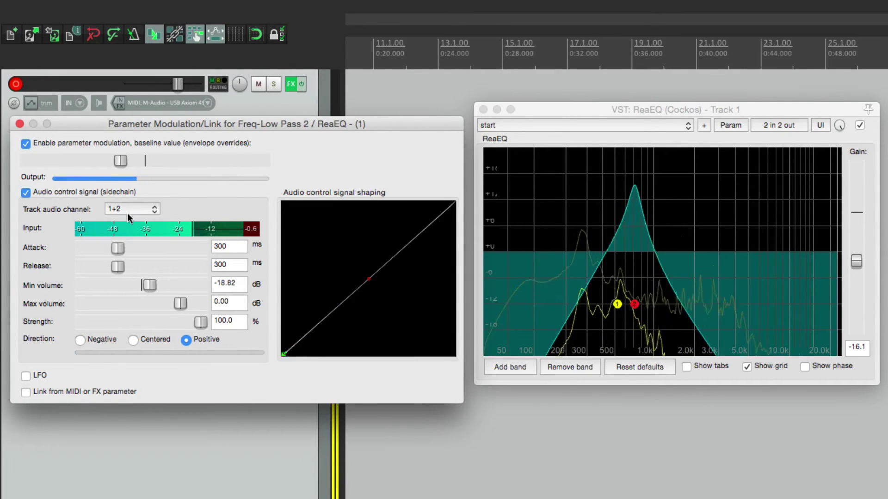
drag(150, 289, 151, 288)
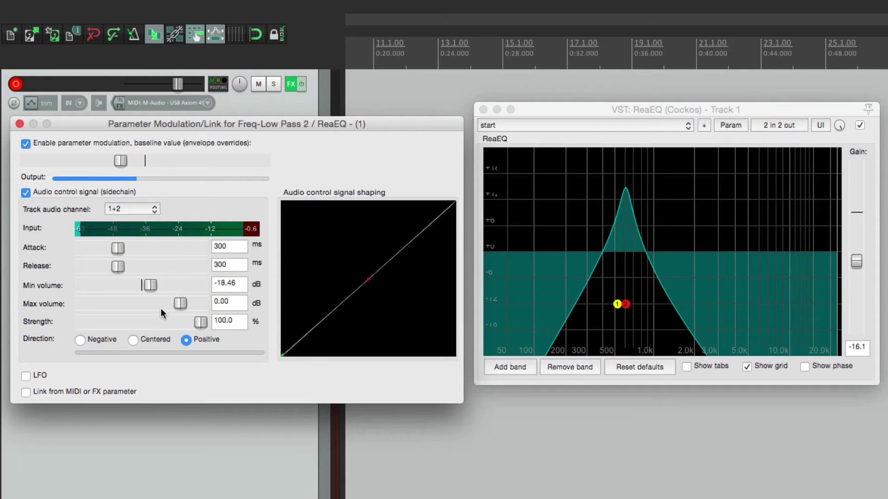
key(space)
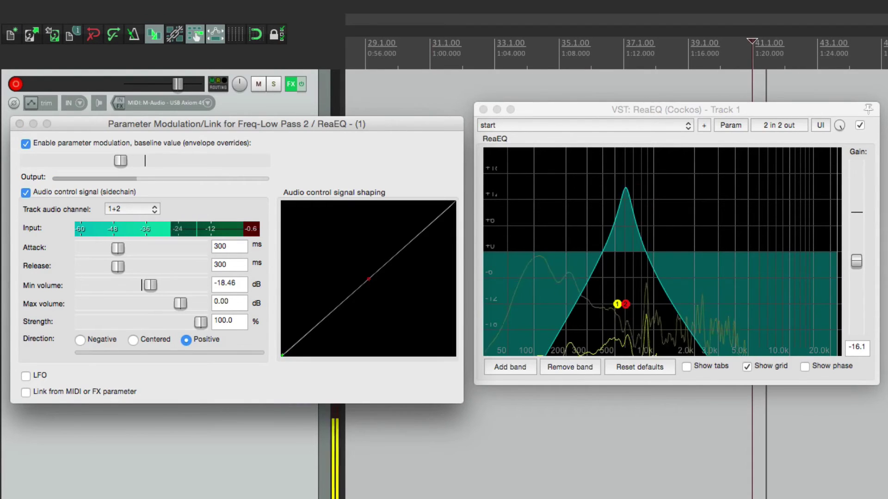
drag(126, 160, 171, 169)
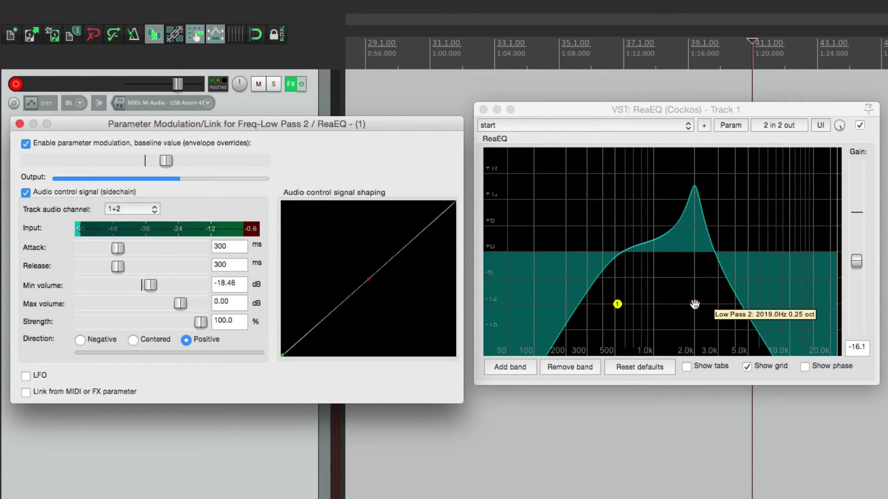
Audition the guitar through the low-pass band and set the minimum volume to -17.66 dB.
click(694, 304)
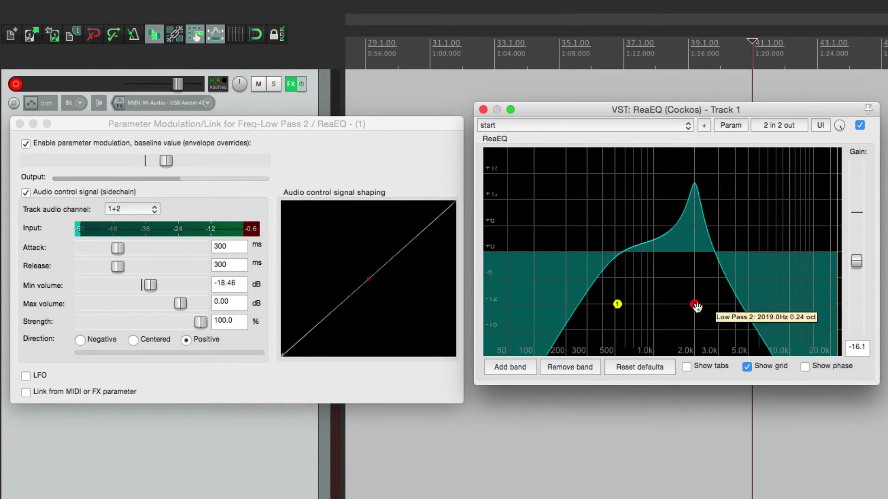
scroll(691, 304, down, 4)
key(space)
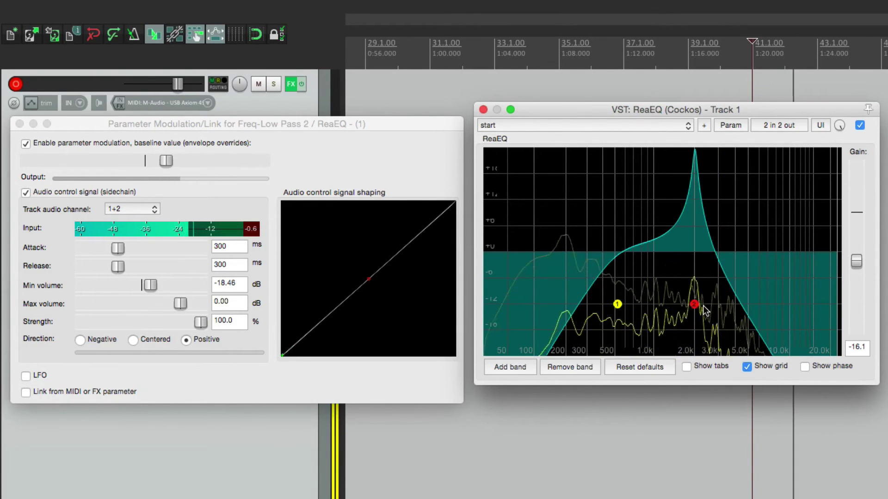
key(space)
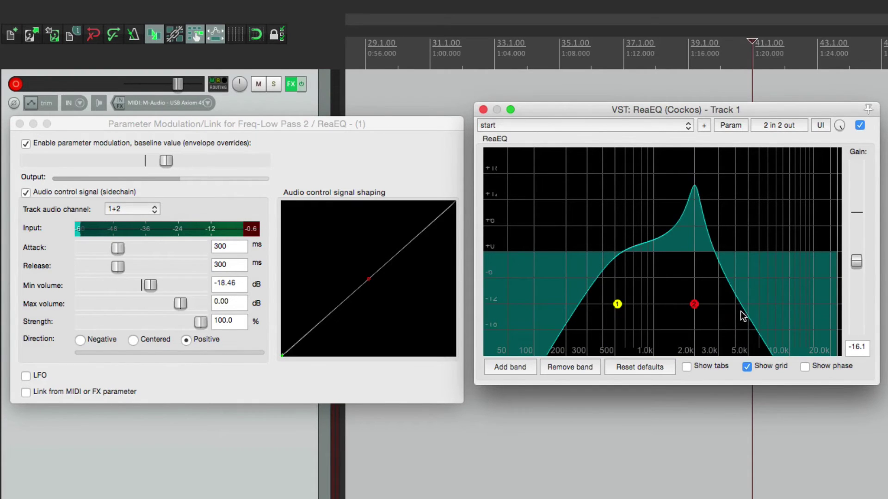
key(space)
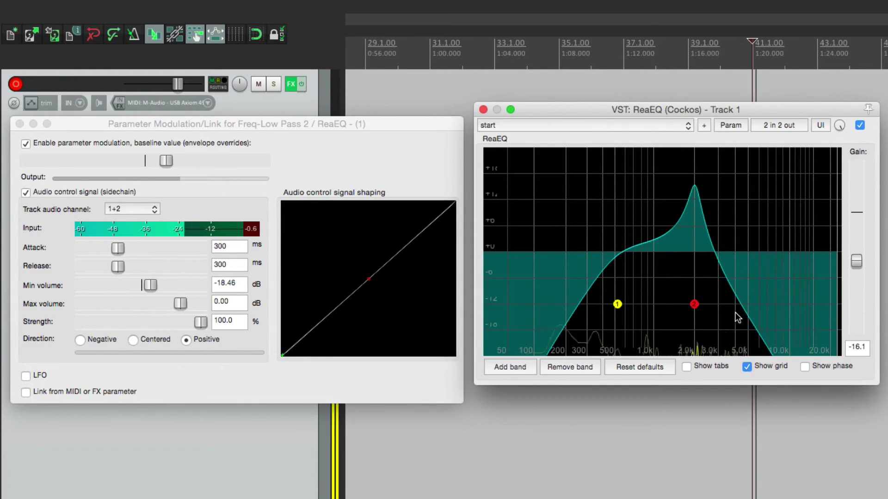
click(160, 282)
mouse_move(159, 283)
mouse_down()
mouse_move(178, 284)
mouse_move(135, 286)
mouse_move(156, 286)
mouse_up()
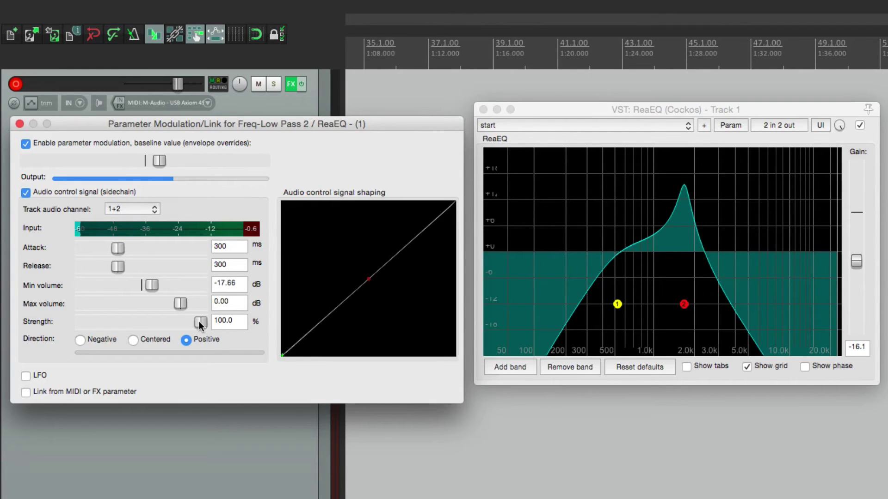
Cut modulation strength to 17.2%, lower the minimum volume, and lower the baseline frequency.
drag(200, 325, 101, 322)
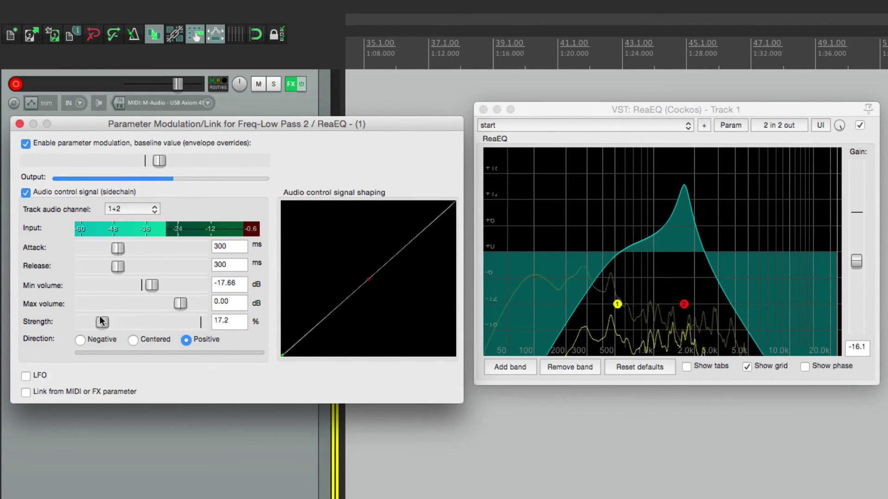
mouse_move(156, 284)
mouse_down()
mouse_move(131, 287)
mouse_move(143, 289)
mouse_up()
drag(155, 165, 138, 169)
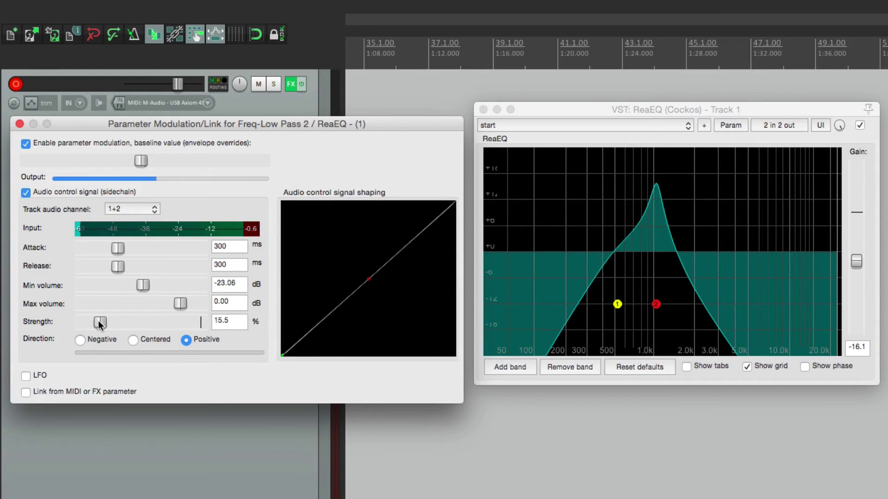
Restore strength to 100%, set minimum volume to -21.84 dB, and readjust the baseline frequency.
drag(99, 324, 188, 328)
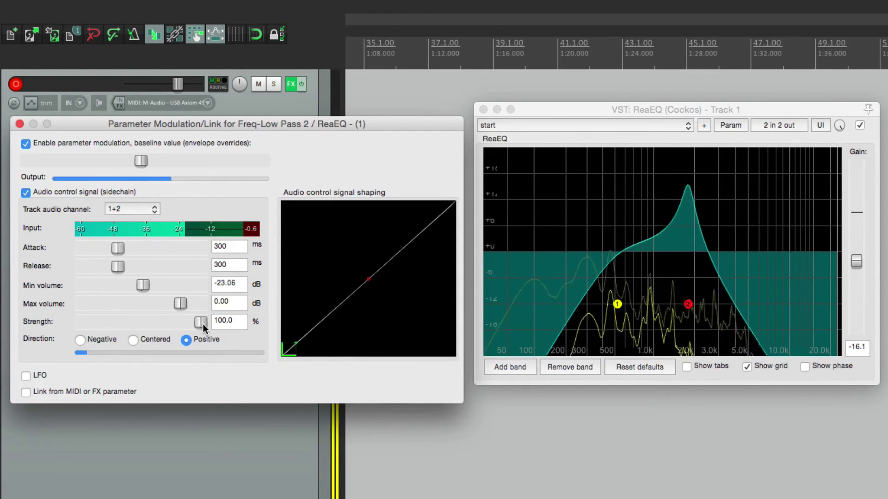
drag(141, 161, 125, 161)
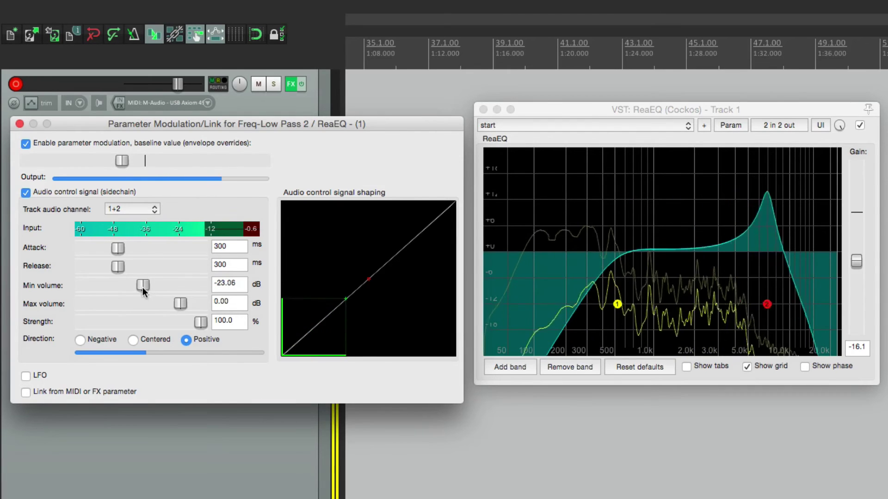
mouse_move(142, 287)
mouse_down()
mouse_move(129, 284)
mouse_move(144, 289)
mouse_up()
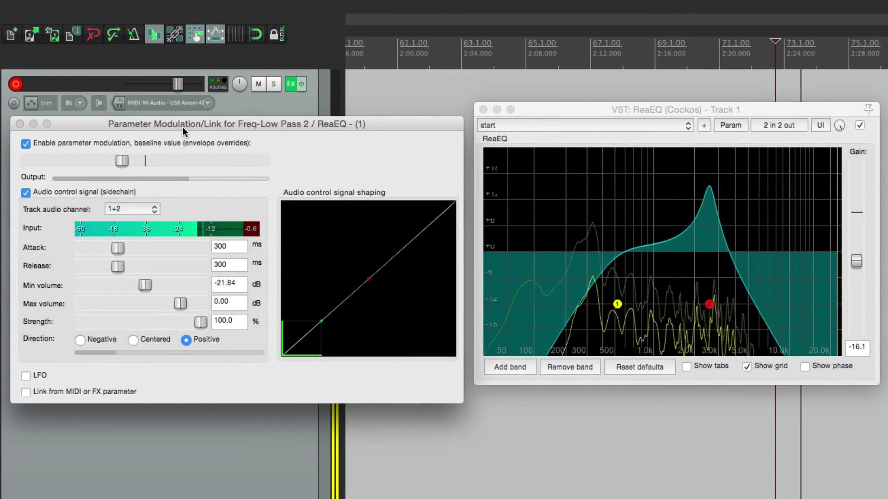
click(125, 161)
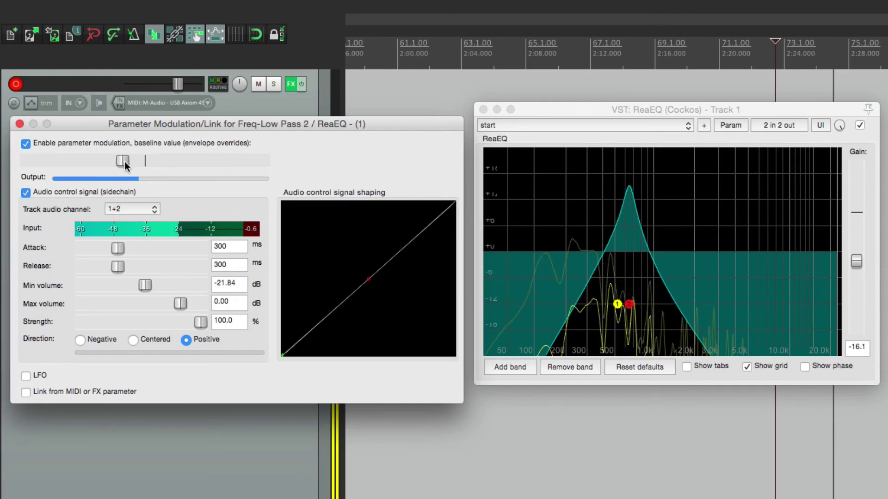
drag(124, 161, 141, 164)
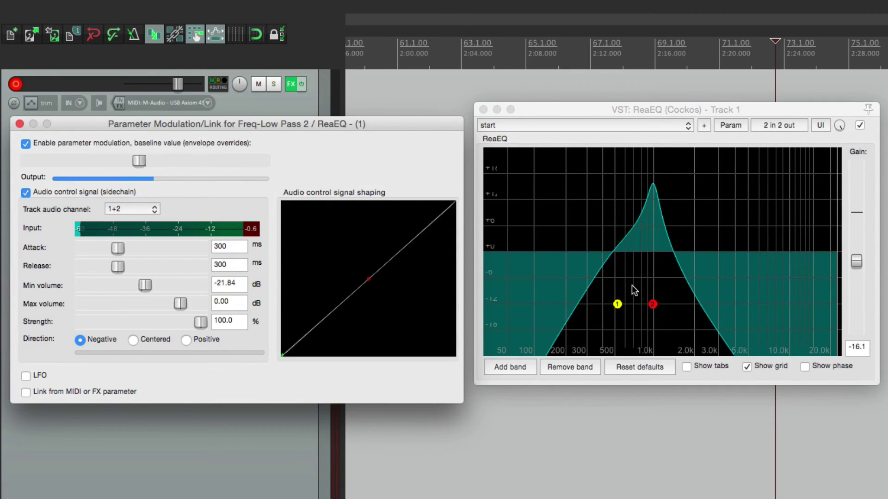
Play the track and raise the low-pass baseline frequency while listening.
key(space)
drag(148, 161, 179, 162)
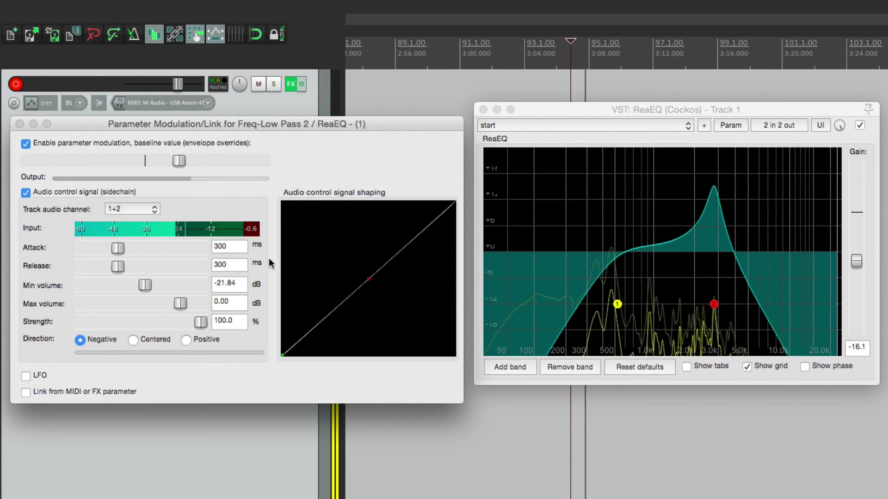
mouse_move(179, 160)
mouse_down()
mouse_move(164, 160)
mouse_move(172, 160)
mouse_up()
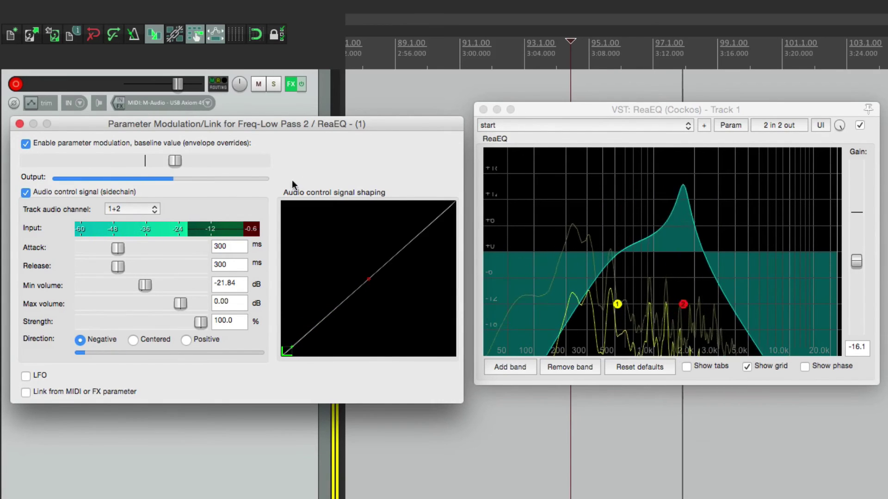
drag(179, 162, 182, 161)
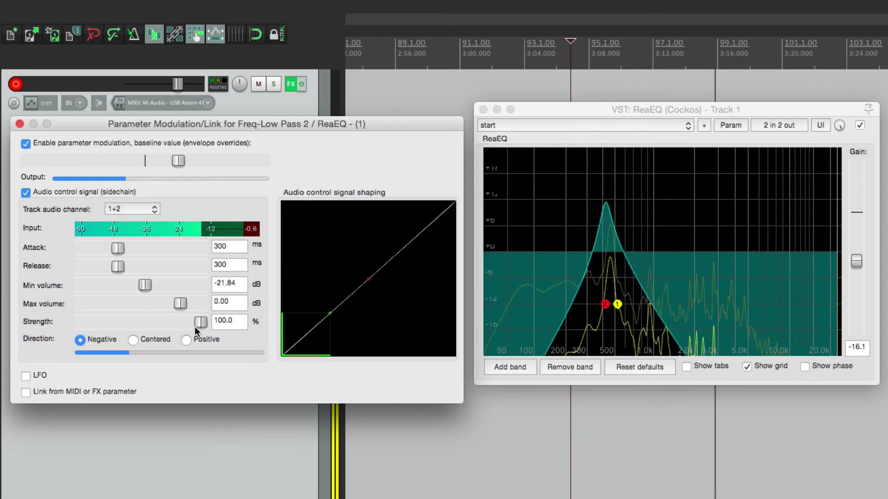
Compare Positive and Negative direction, keep Negative, and audition from the song start.
click(186, 340)
drag(173, 164, 208, 168)
click(80, 339)
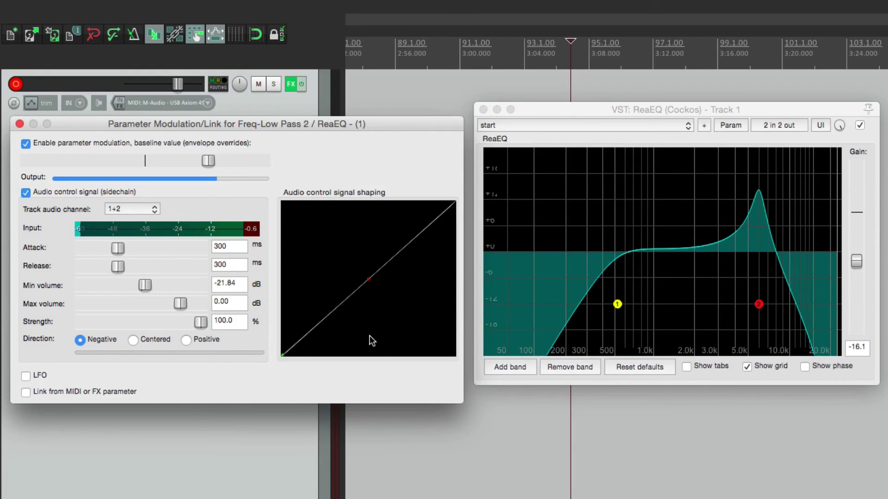
key(space)
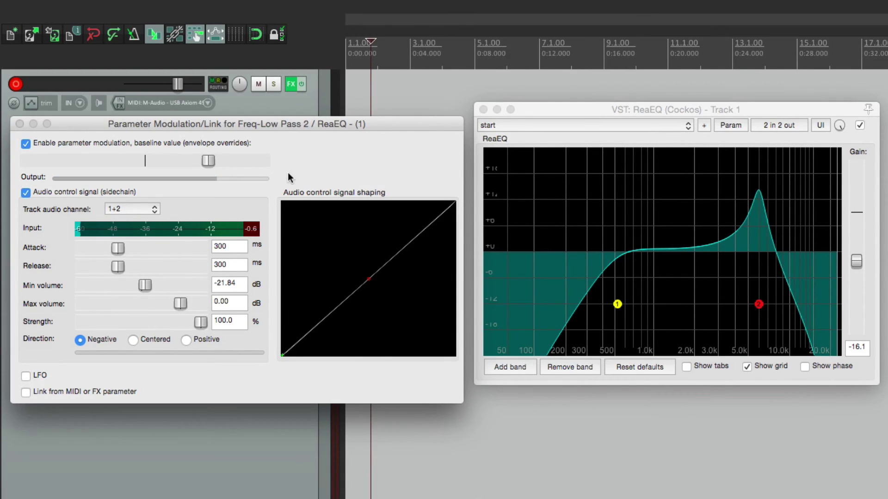
key(space)
drag(210, 161, 189, 166)
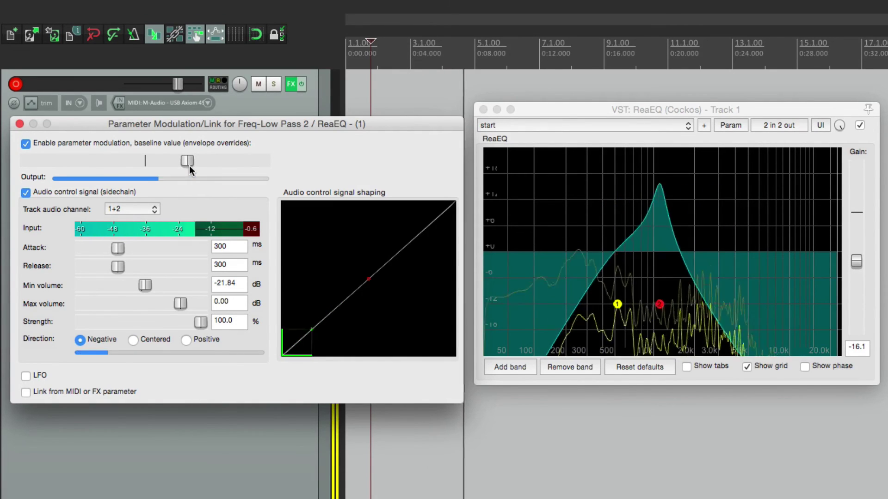
Compare Positive against Negative direction, keep Negative, and nudge the baseline frequency.
click(186, 340)
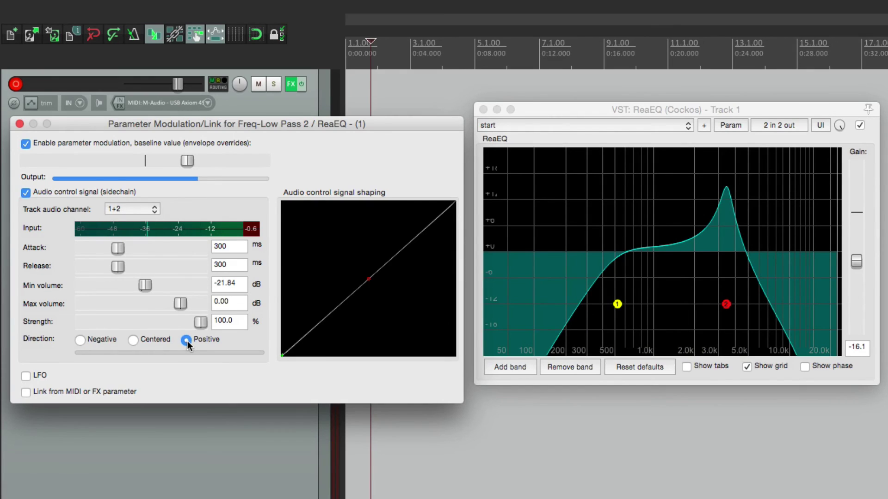
mouse_move(187, 162)
mouse_down()
mouse_move(127, 162)
mouse_move(199, 174)
mouse_up()
click(81, 341)
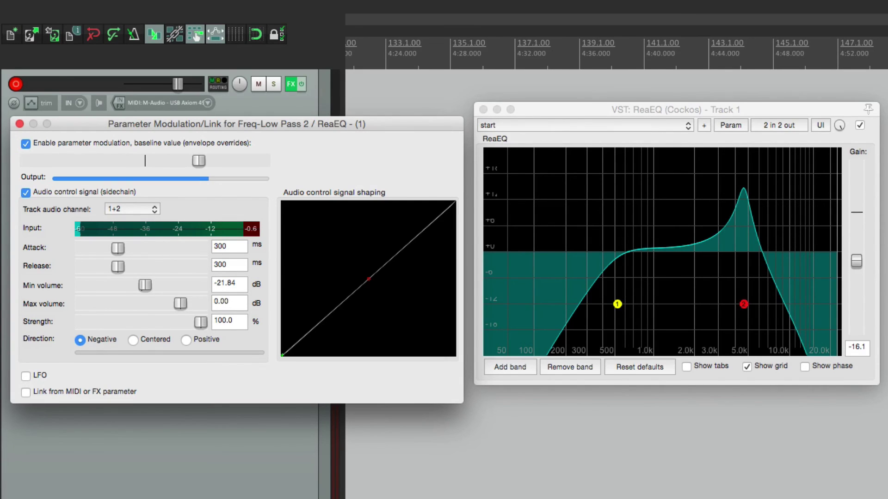
drag(196, 162, 172, 164)
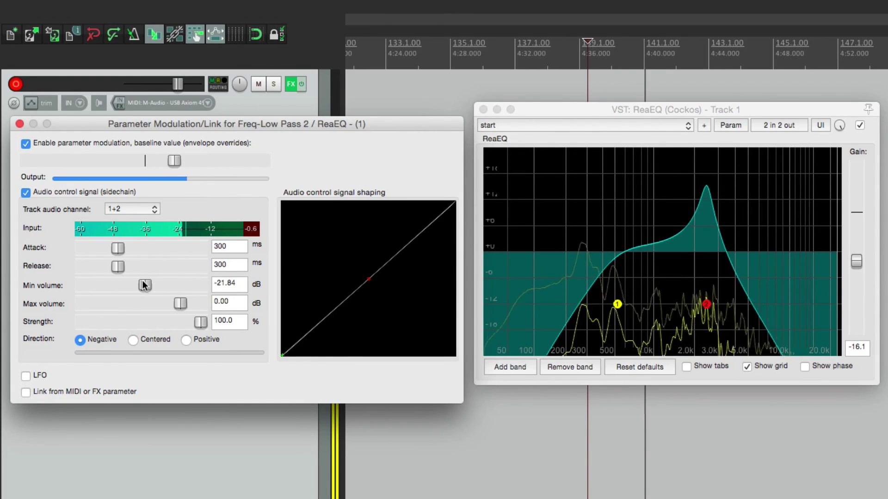
Set minimum volume to -22.78 dB, attack to 254 ms and release to 282 ms.
mouse_move(145, 285)
mouse_down()
mouse_move(133, 287)
mouse_move(143, 287)
mouse_up()
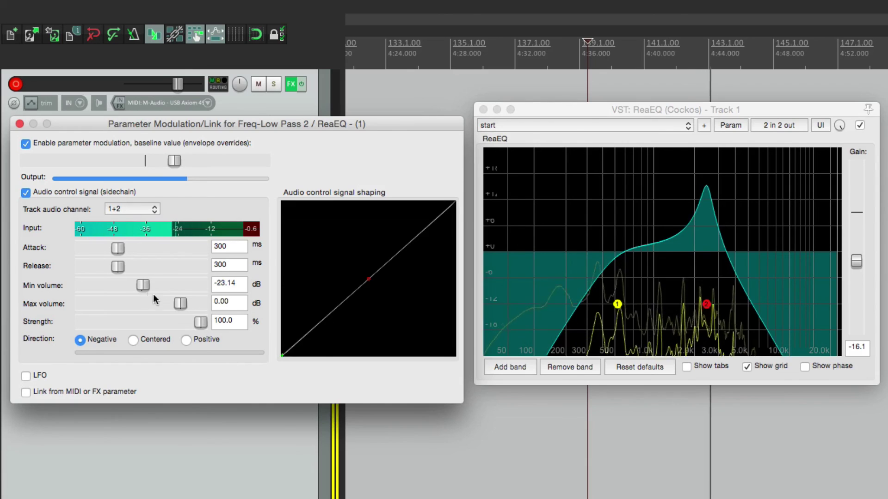
drag(144, 286, 147, 285)
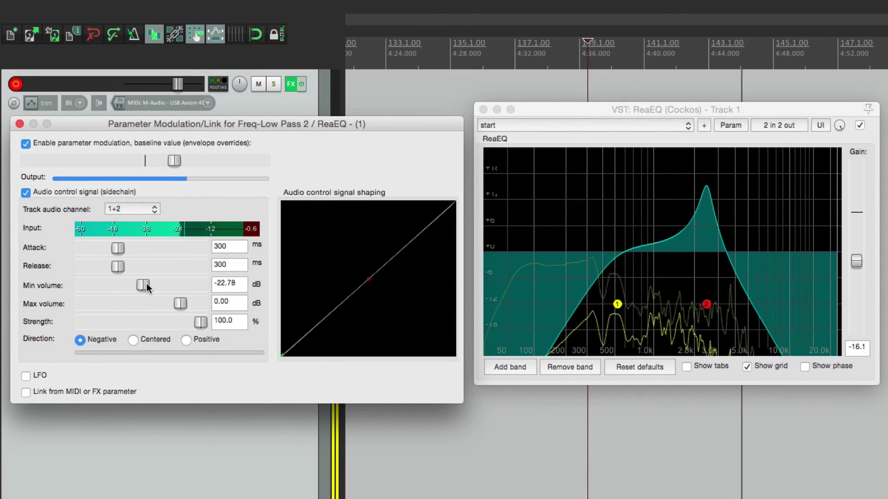
drag(121, 248, 115, 267)
drag(174, 161, 186, 163)
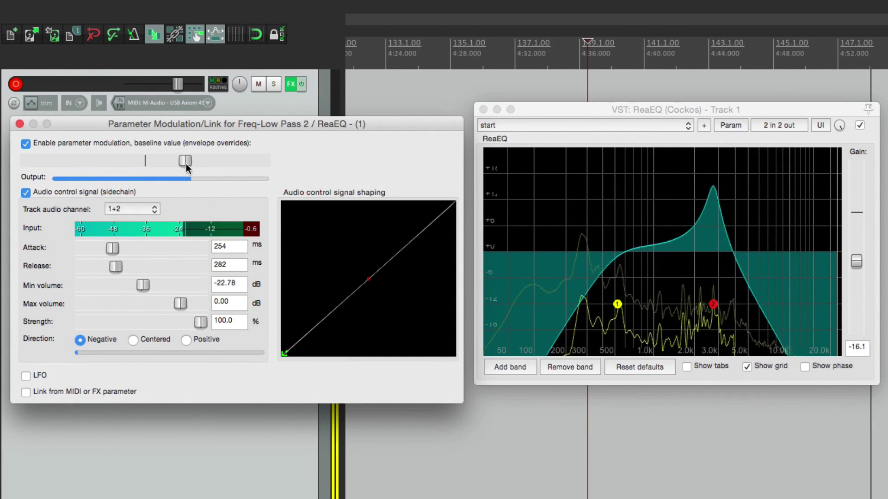